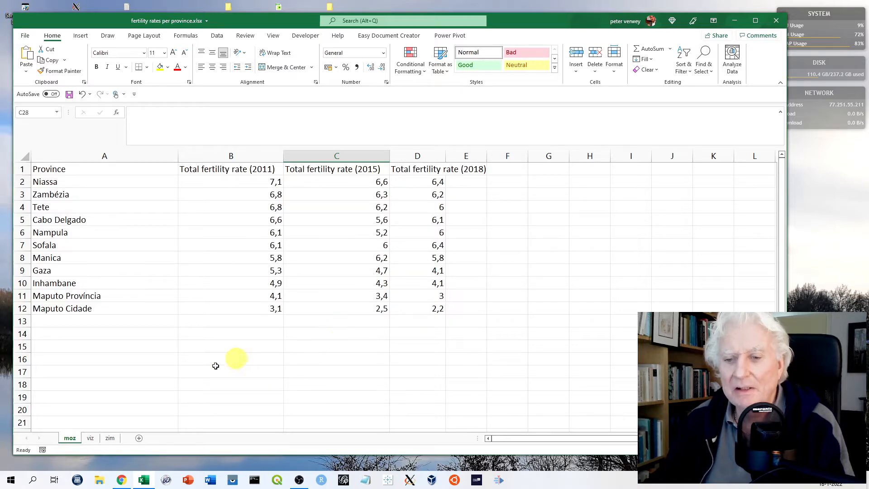
Look over the charts and province map on the viz sheet and return to the moz sheet
{"action": "left_click", "coordinate": [90, 438]}
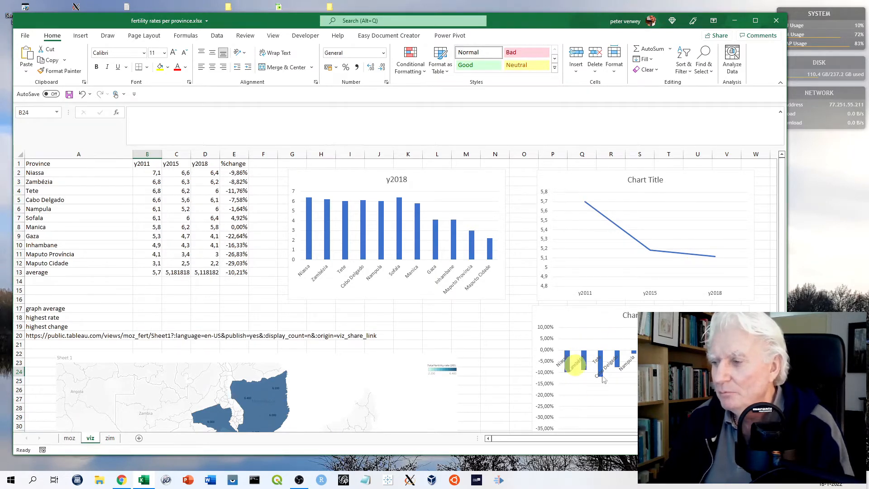
{"action": "left_click_drag", "start_coordinate": [782, 306], "coordinate": [782, 395]}
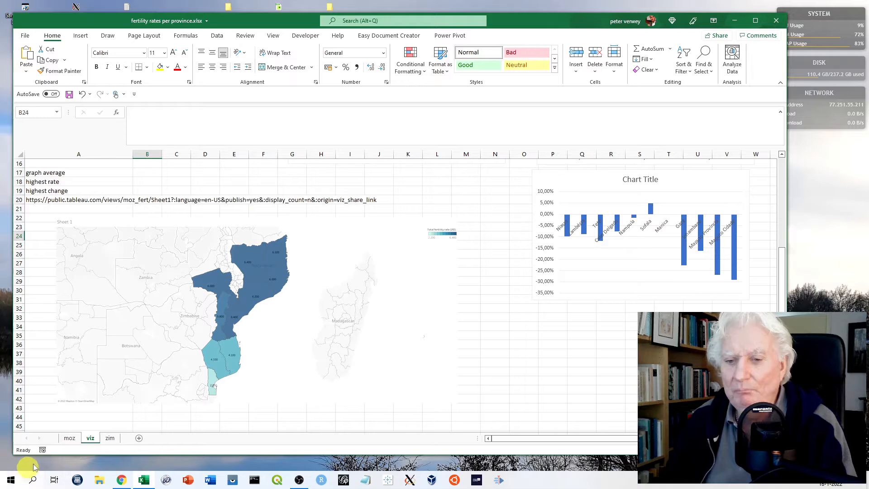
{"action": "left_click", "coordinate": [70, 440]}
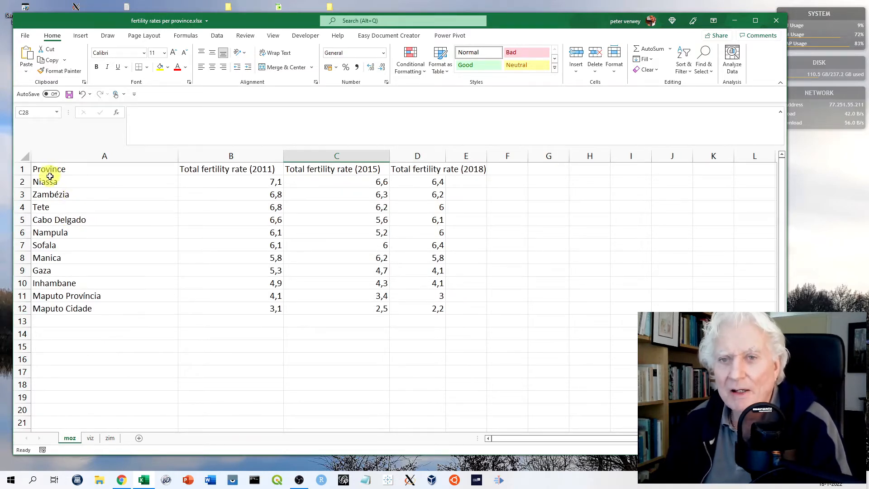
Copy the province fertility table A1:D12 from the moz sheet into a new worksheet, starting at cell A1
{"action": "left_click_drag", "start_coordinate": [39, 168], "coordinate": [417, 308]}
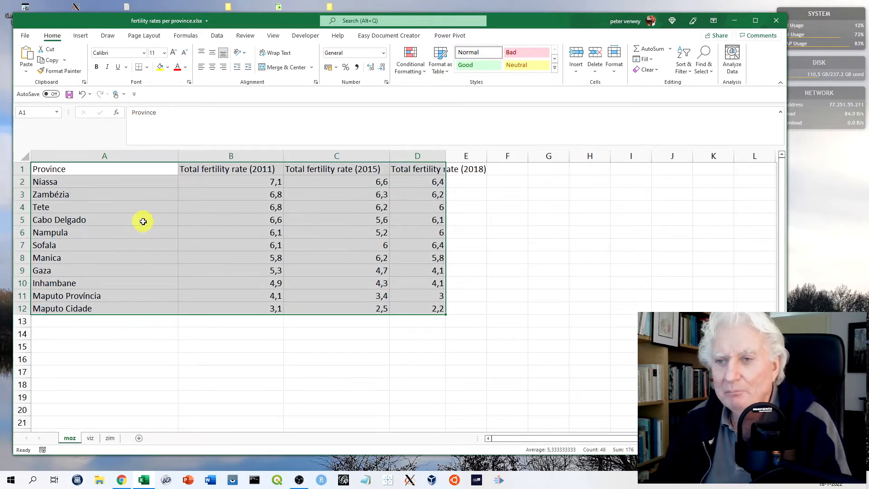
{"action": "right_click", "coordinate": [171, 219]}
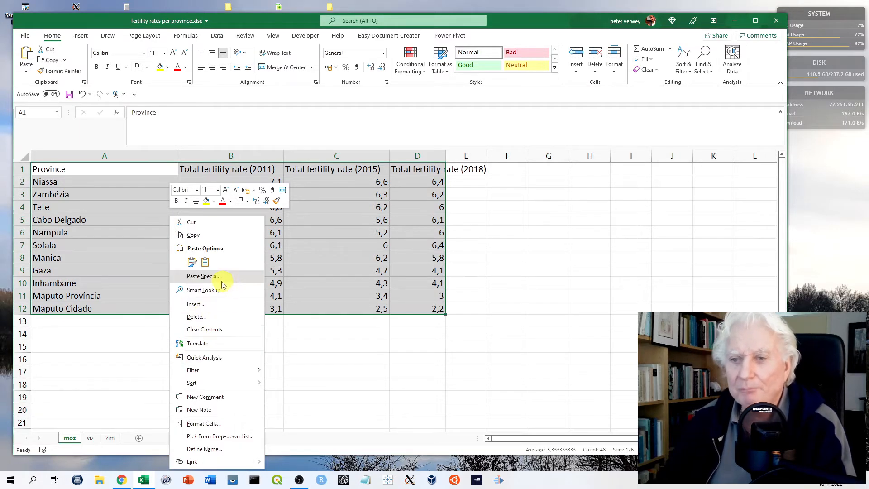
{"action": "left_click", "coordinate": [197, 236]}
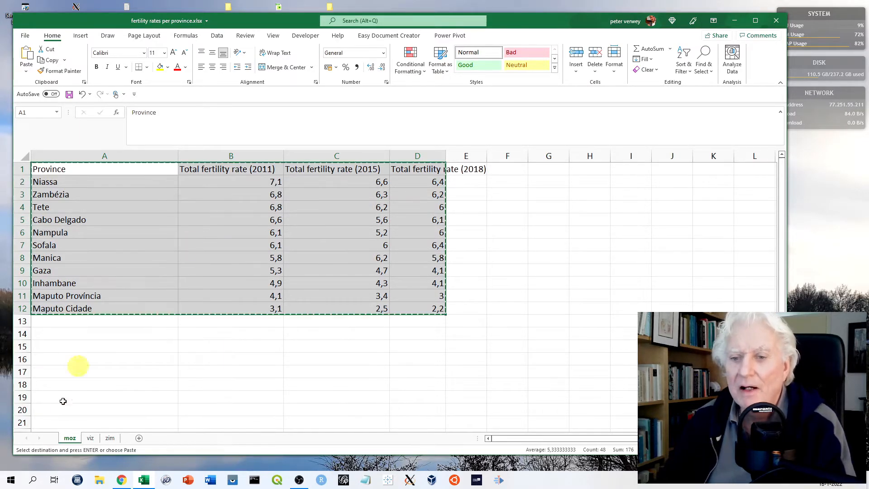
{"action": "left_click", "coordinate": [140, 439]}
{"action": "right_click", "coordinate": [40, 164]}
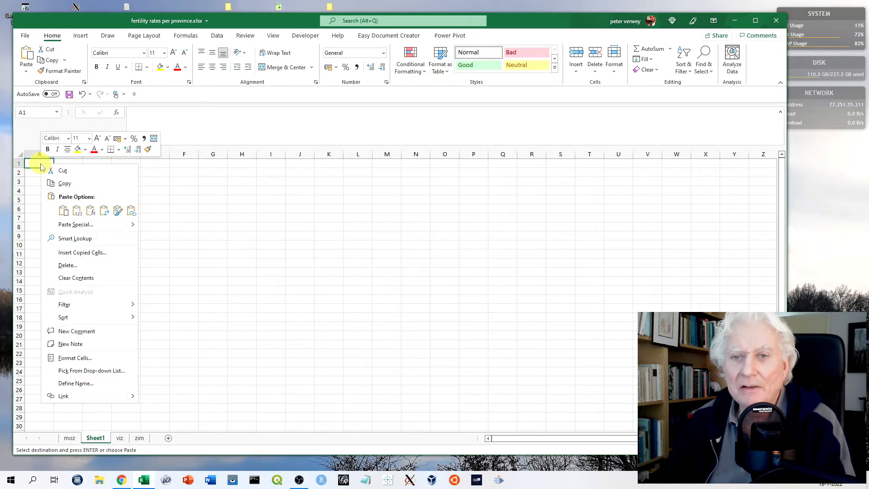
{"action": "left_click", "coordinate": [63, 210]}
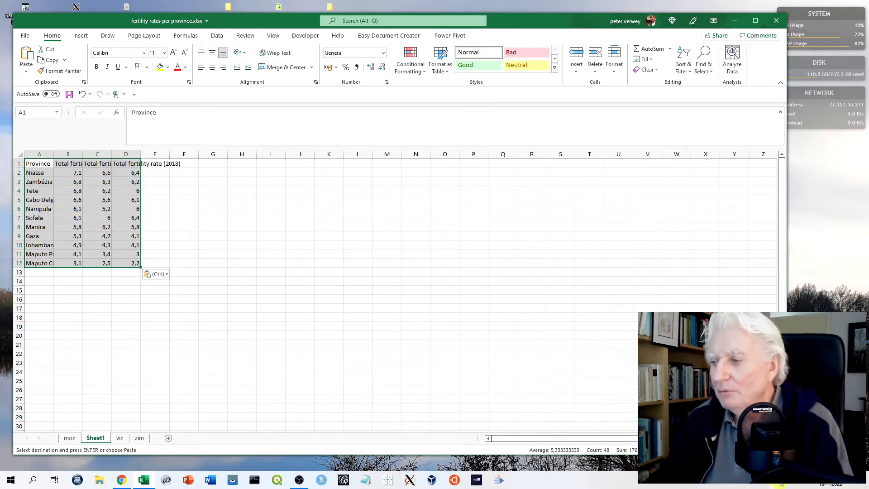
Widen columns B and C so the 2011 and 2015 total fertility rate headers fit
{"action": "key", "text": "ctrl+t"}
{"action": "scroll", "coordinate": [394, 290], "scroll_direction": "up", "scroll_amount": 10, "text": "ctrl"}
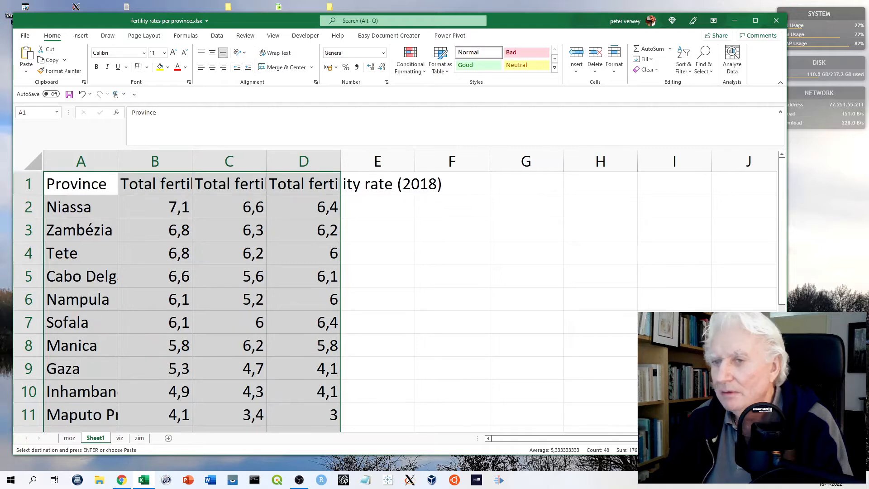
{"action": "scroll", "coordinate": [396, 290], "scroll_direction": "down", "scroll_amount": 1, "text": "ctrl"}
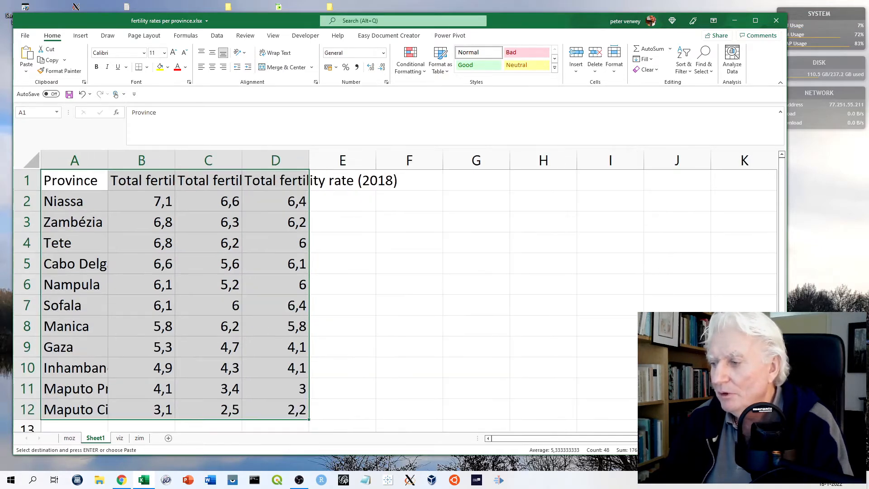
{"action": "scroll", "coordinate": [396, 290], "scroll_direction": "down", "scroll_amount": 1, "text": "ctrl"}
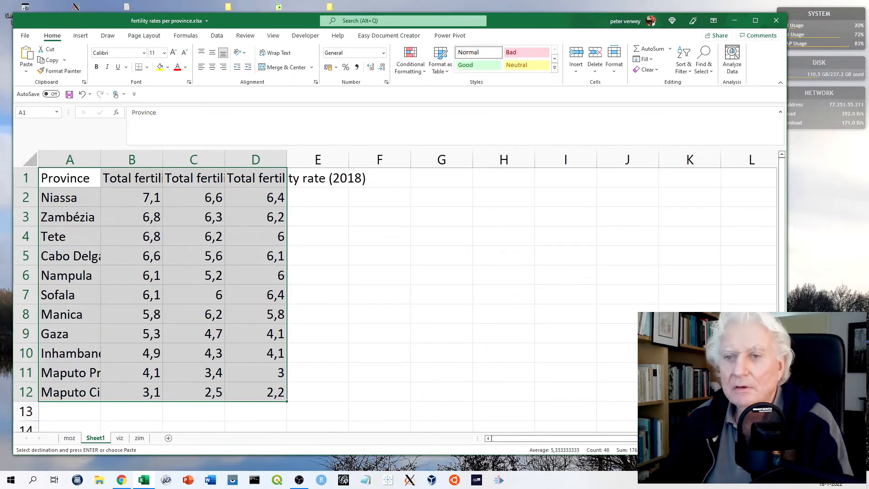
{"action": "left_click", "coordinate": [414, 268]}
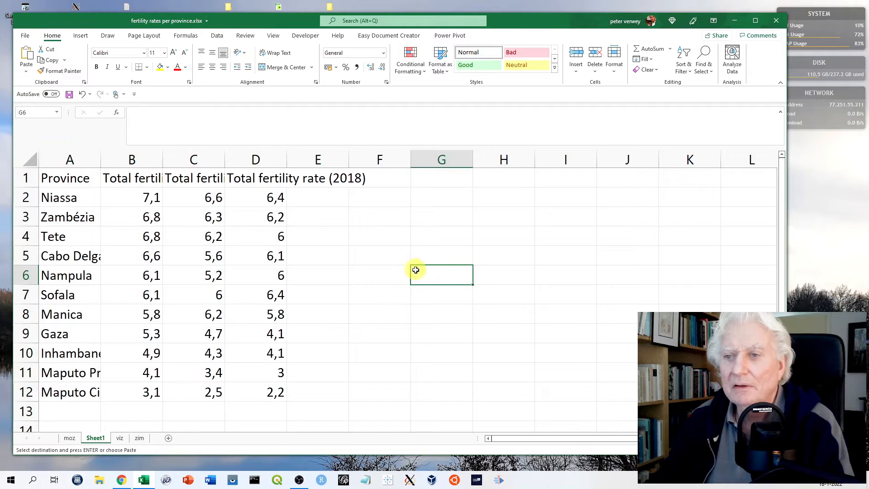
{"action": "left_click_drag", "start_coordinate": [163, 161], "coordinate": [219, 160]}
{"action": "left_click_drag", "start_coordinate": [282, 160], "coordinate": [335, 162]}
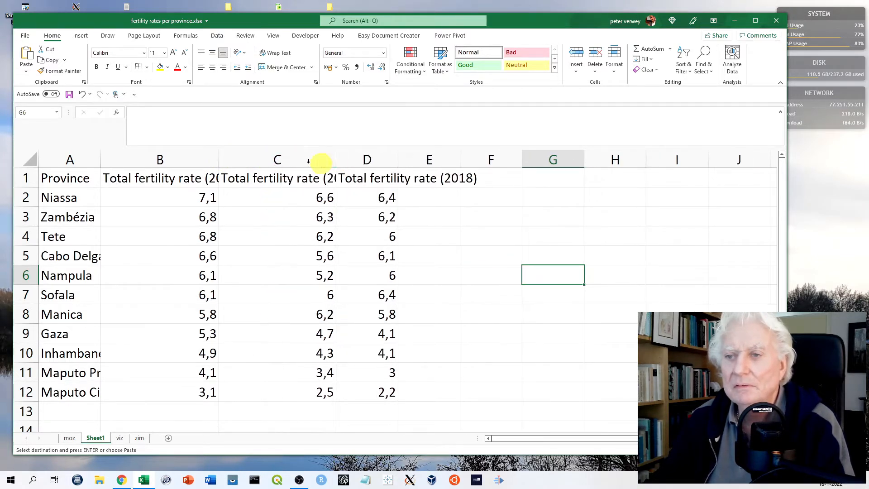
{"action": "left_click_drag", "start_coordinate": [221, 160], "coordinate": [242, 162]}
{"action": "left_click_drag", "start_coordinate": [359, 163], "coordinate": [383, 163]}
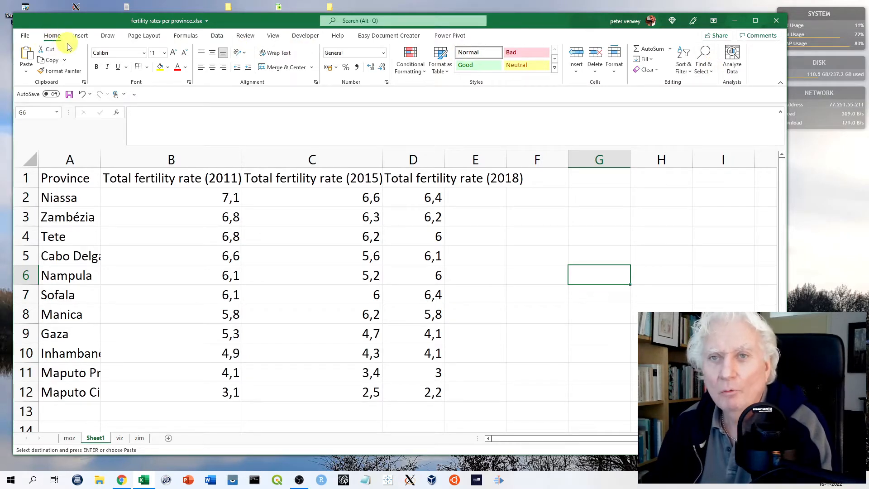
{"action": "left_click", "coordinate": [81, 36]}
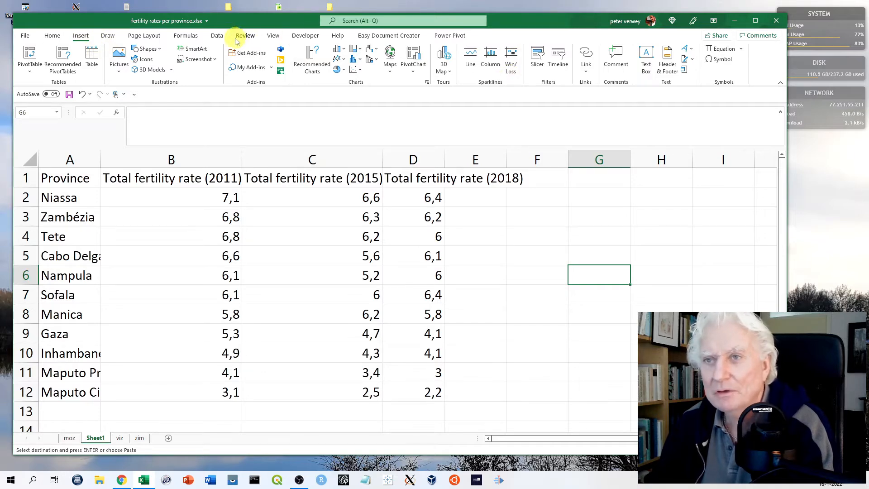
{"action": "left_click", "coordinate": [219, 38]}
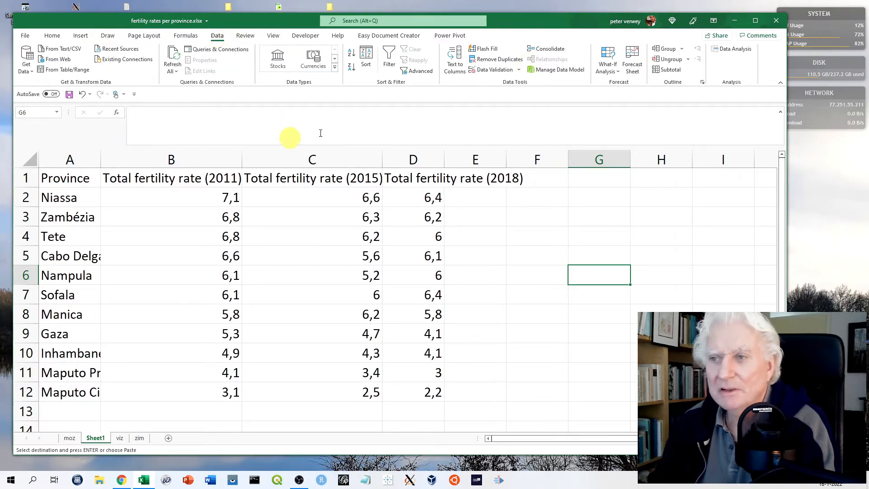
{"action": "left_click", "coordinate": [52, 36]}
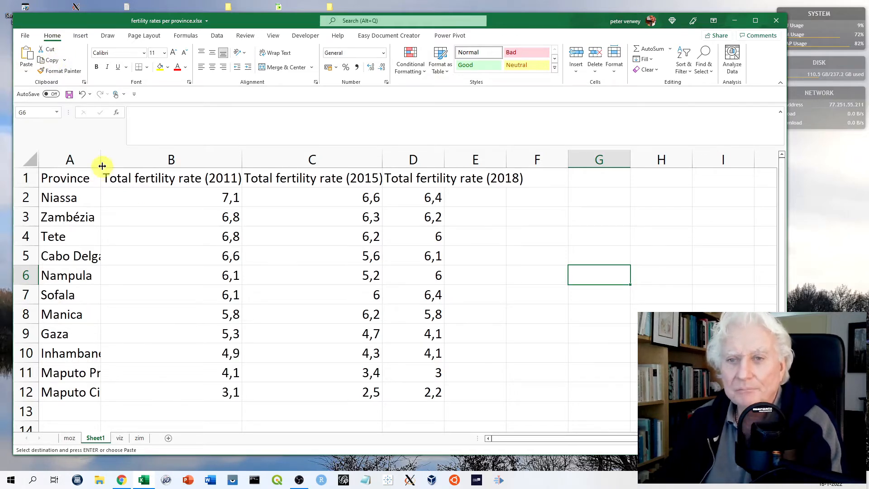
Widen column A to fit the province names
{"action": "left_click_drag", "start_coordinate": [102, 159], "coordinate": [142, 165]}
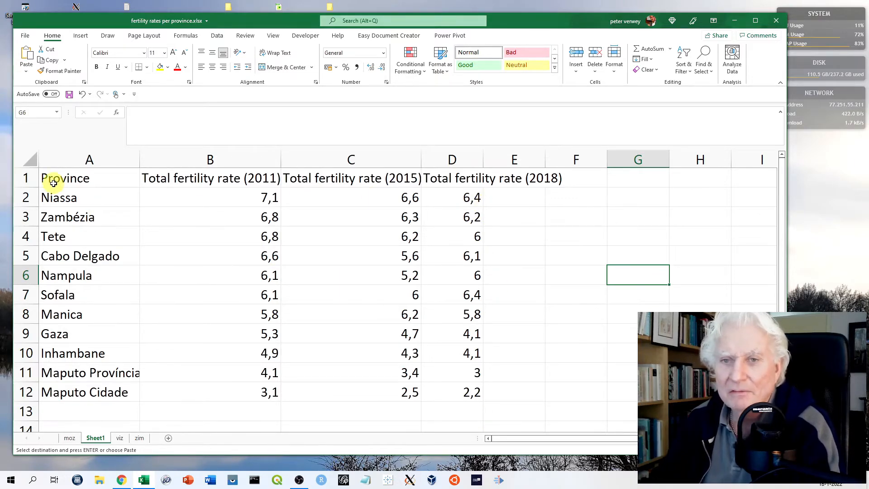
Sort the whole province table A1:D12 by Total fertility rate (2018), from smallest to largest
{"action": "left_click_drag", "start_coordinate": [55, 179], "coordinate": [445, 388]}
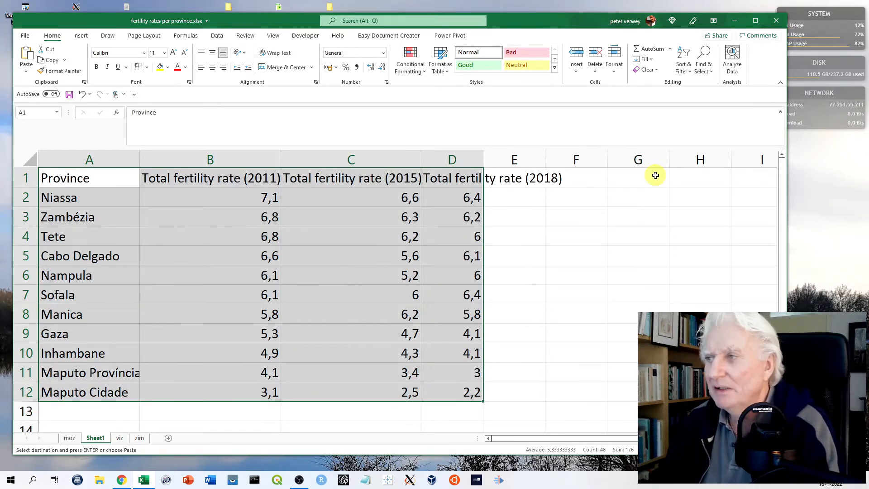
{"action": "left_click", "coordinate": [686, 61]}
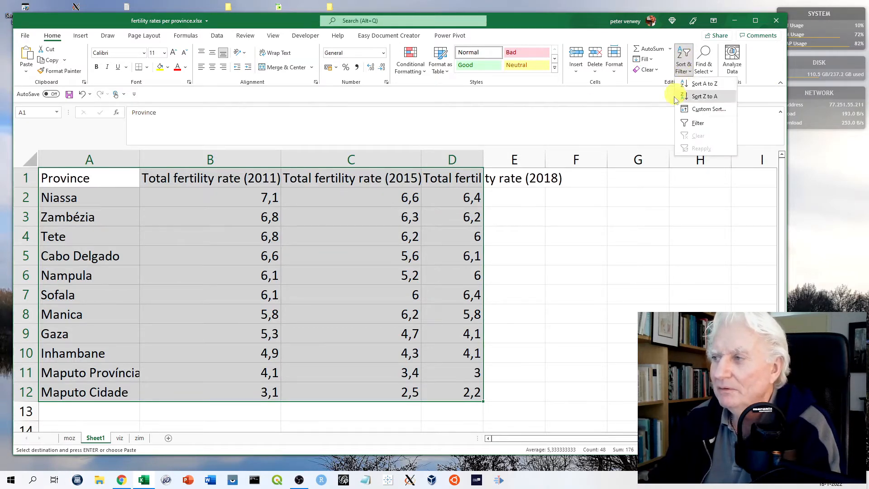
{"action": "left_click", "coordinate": [708, 110]}
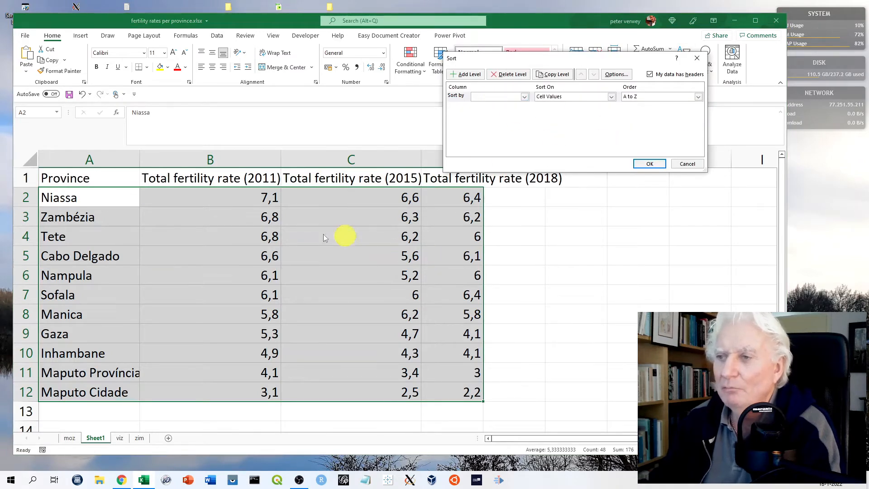
{"action": "left_click_drag", "start_coordinate": [515, 58], "coordinate": [558, 56]}
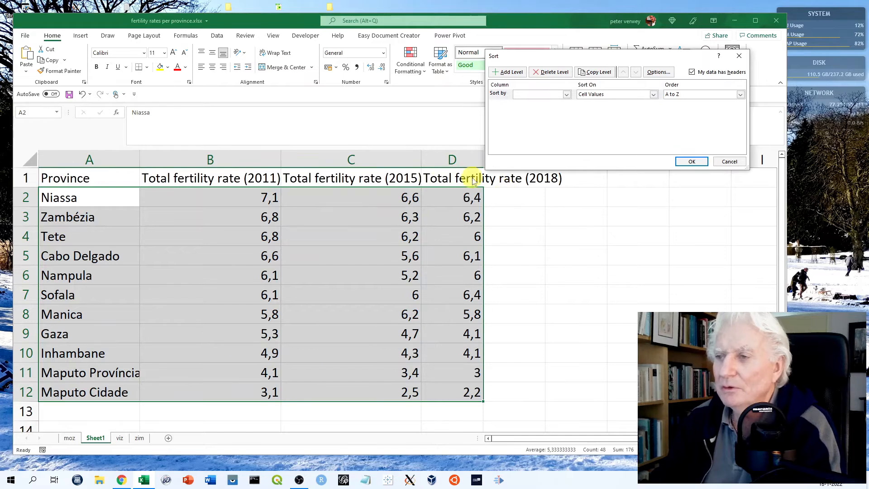
{"action": "left_click", "coordinate": [567, 95]}
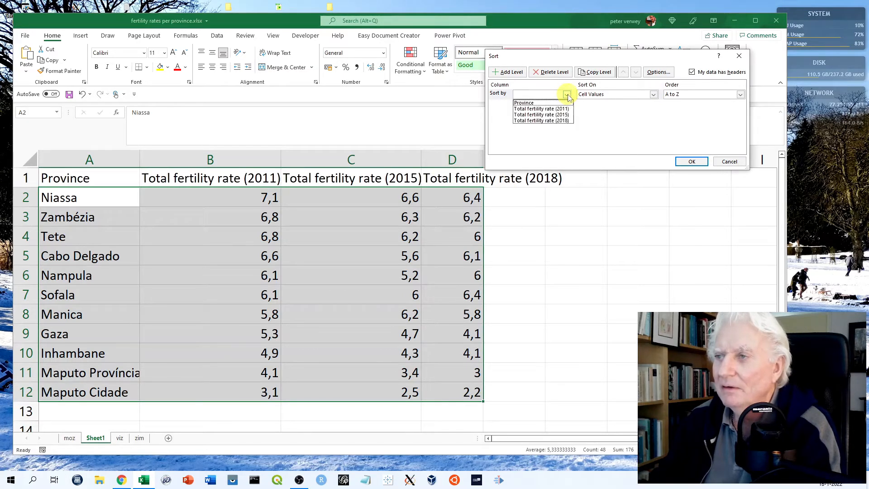
{"action": "left_click", "coordinate": [563, 121]}
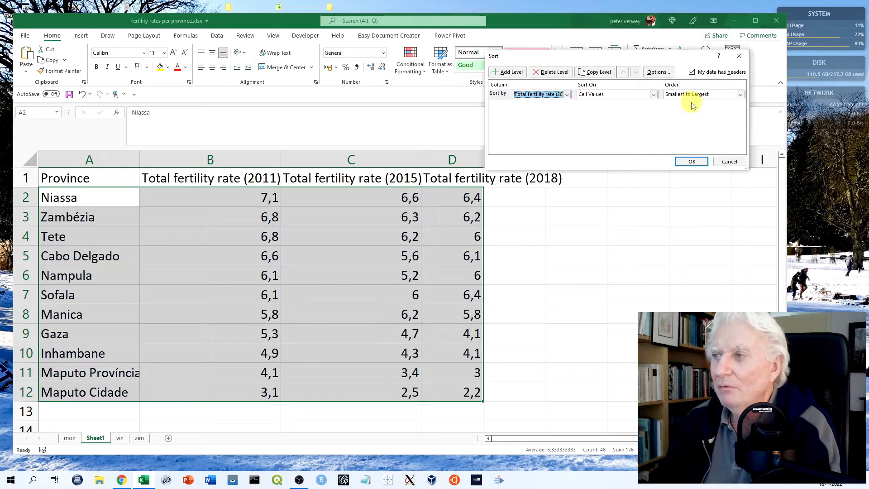
{"action": "left_click", "coordinate": [693, 162]}
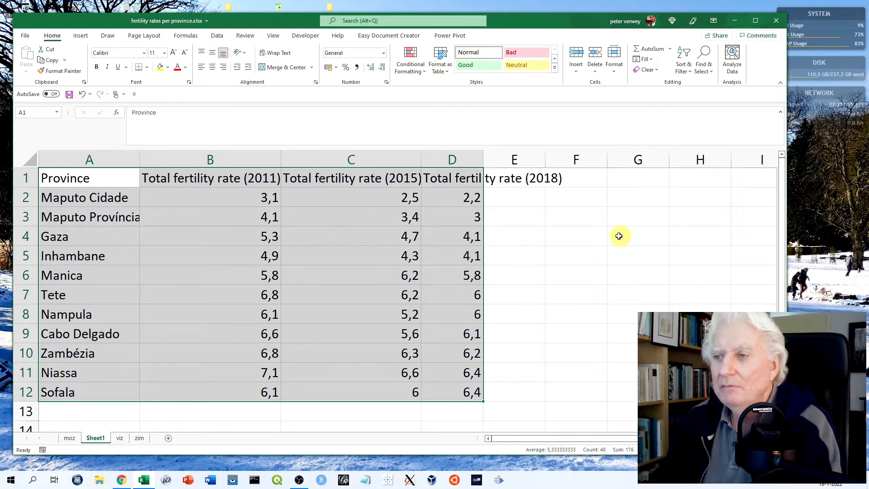
Undo the sort of the province table and clear the selection
{"action": "left_click", "coordinate": [83, 95]}
{"action": "left_click", "coordinate": [868, 350]}
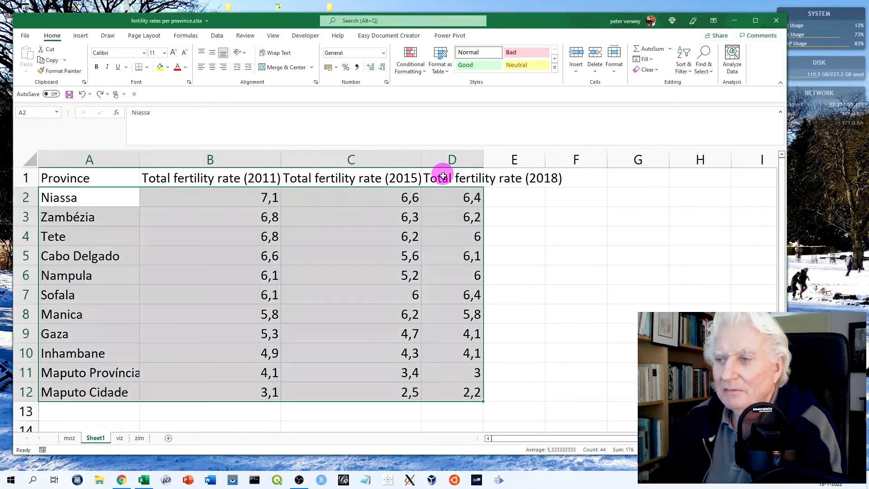
{"action": "left_click", "coordinate": [547, 213]}
{"action": "left_click_drag", "start_coordinate": [459, 171], "coordinate": [446, 390]}
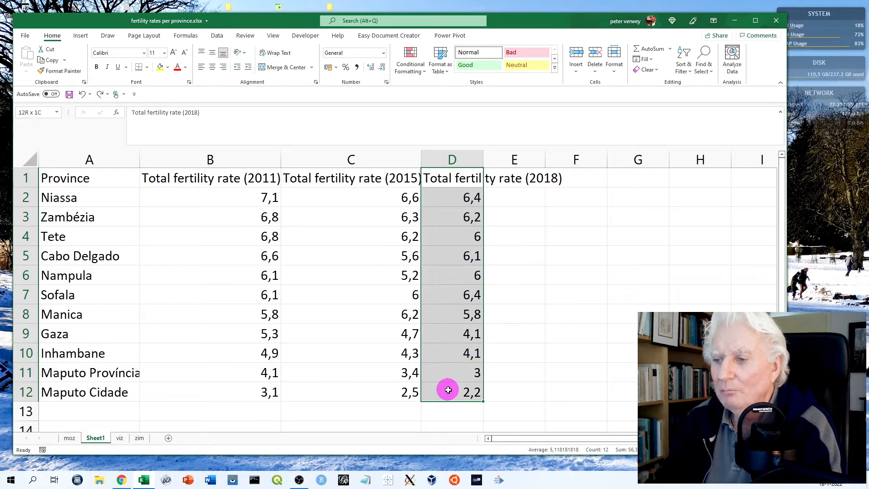
{"action": "left_click", "coordinate": [684, 68]}
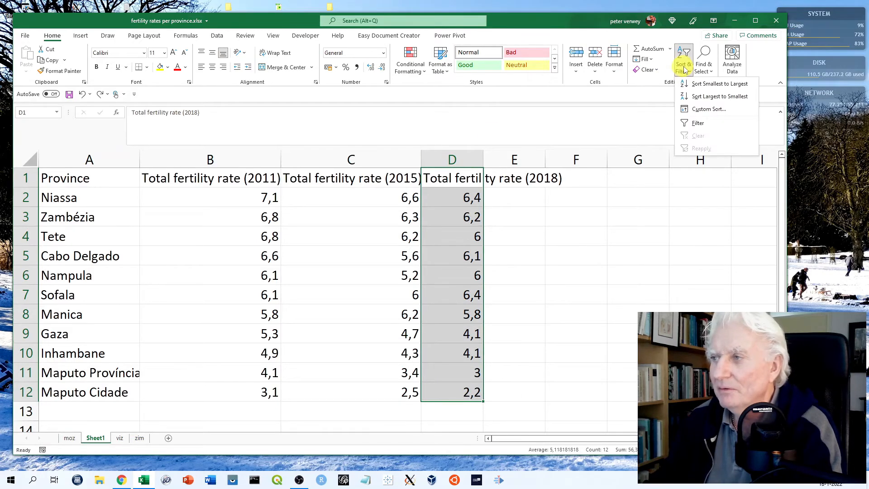
{"action": "left_click", "coordinate": [709, 111]}
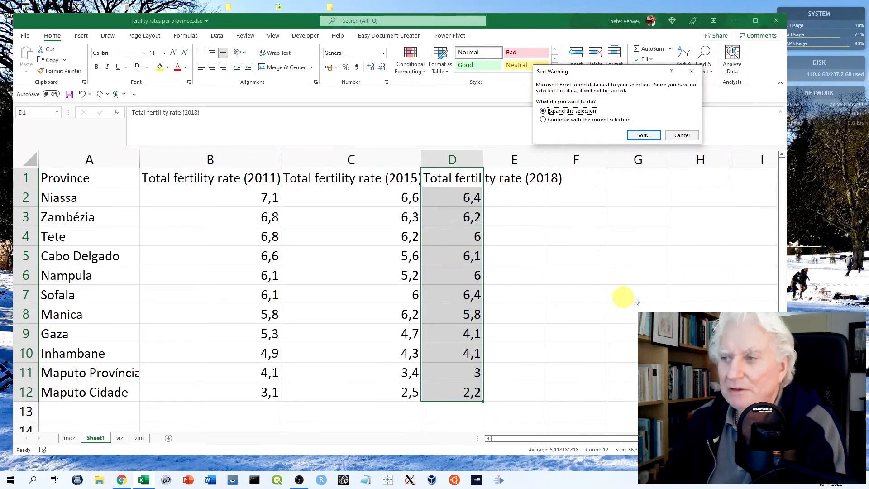
{"action": "left_click", "coordinate": [682, 136]}
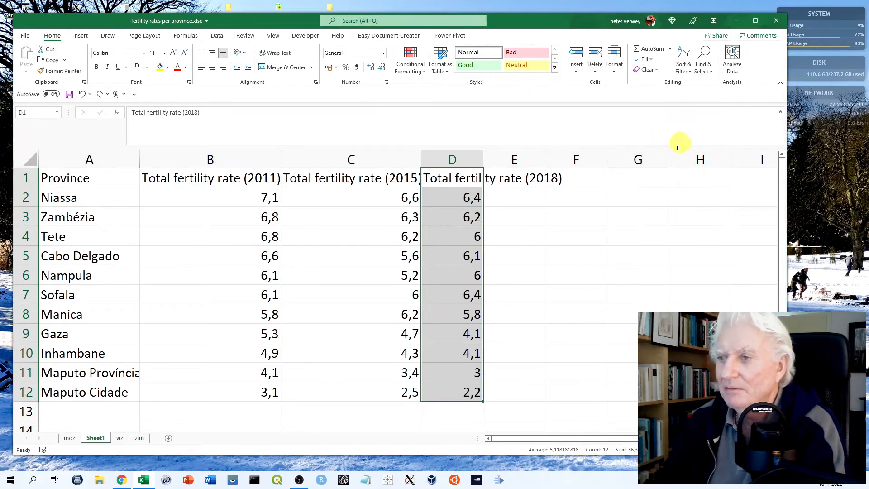
{"action": "left_click", "coordinate": [648, 255]}
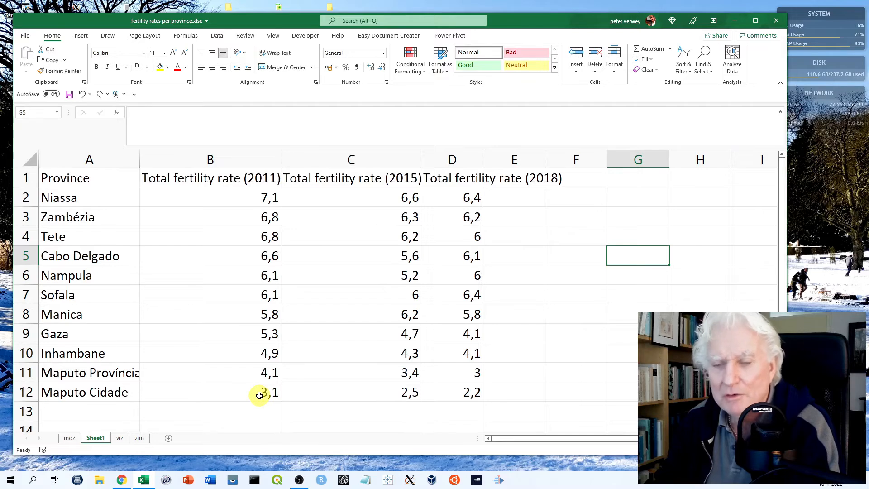
Enter the row label "average" in cell A13, below the province names
{"action": "left_click", "coordinate": [70, 412]}
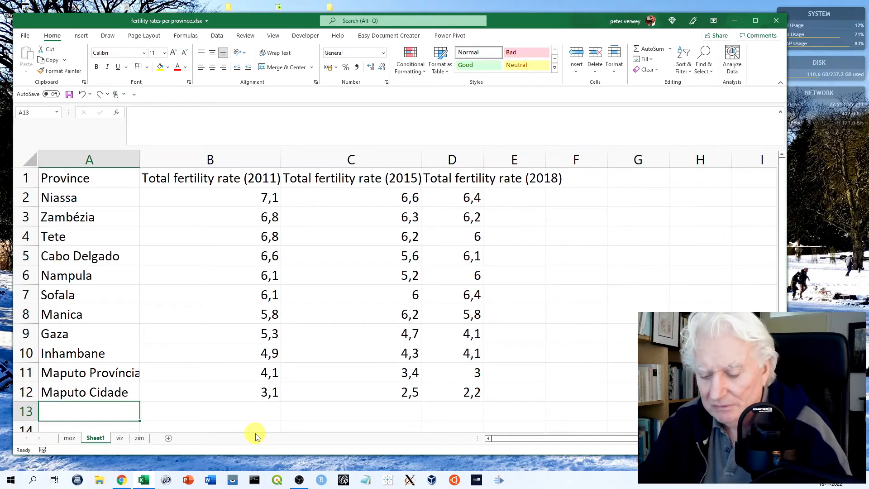
{"action": "type", "text": "average"}
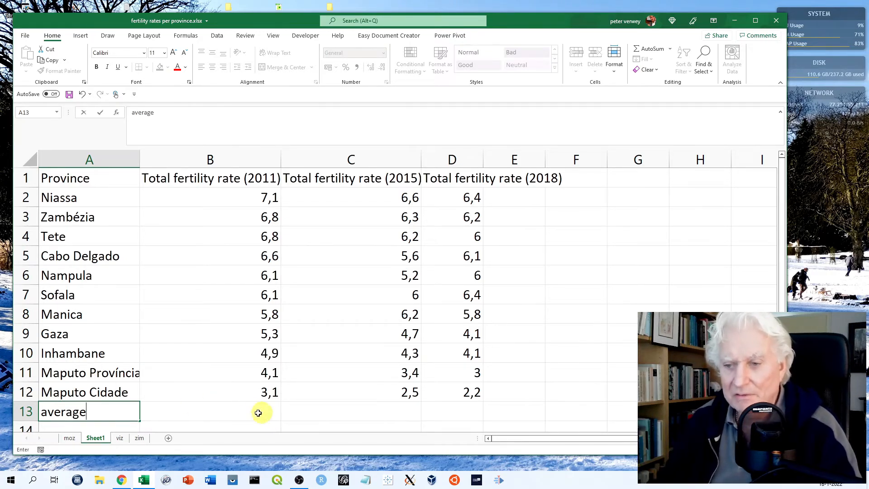
Calculate the average of the 2011 fertility rates B2:B12 in cell B13
{"action": "left_click", "coordinate": [253, 412]}
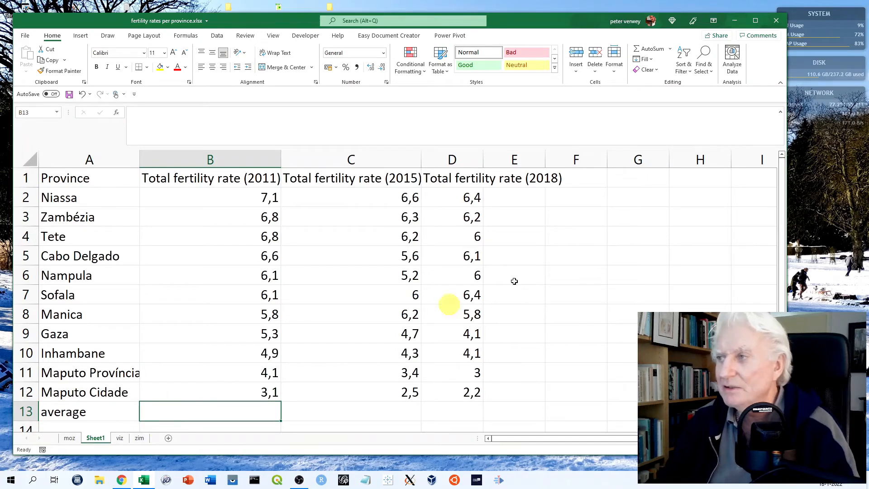
{"action": "left_click", "coordinate": [670, 50]}
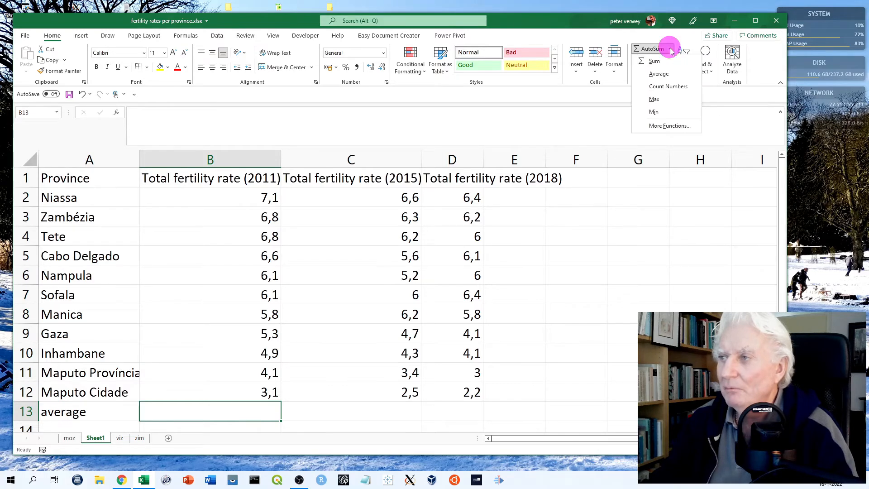
{"action": "left_click", "coordinate": [664, 75]}
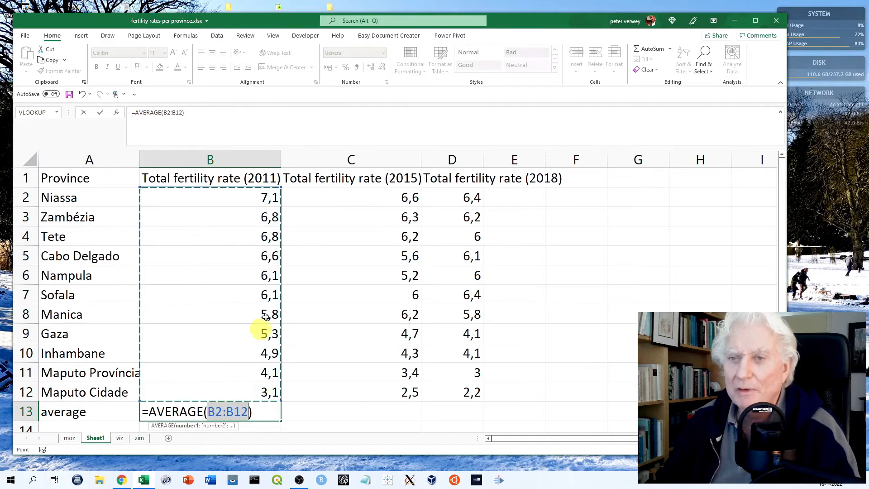
{"action": "left_click", "coordinate": [99, 113]}
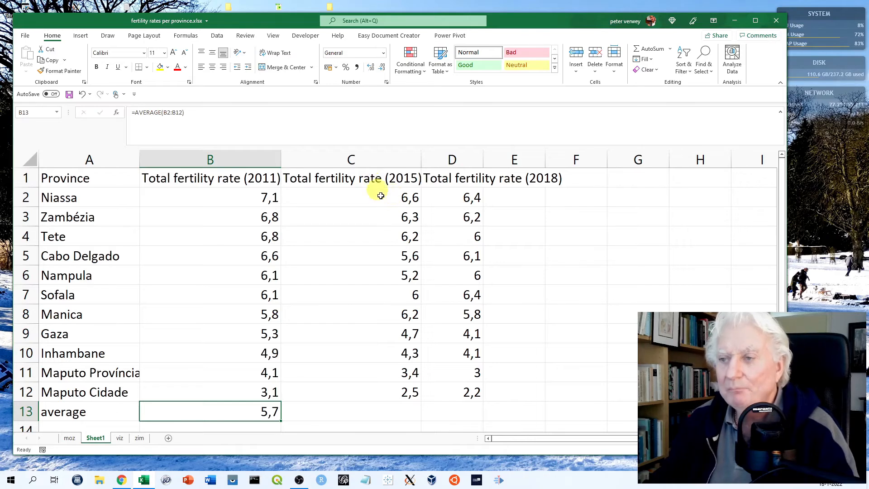
Calculate the average of the 2015 fertility rates C2:C12 in cell C13
{"action": "left_click", "coordinate": [321, 416]}
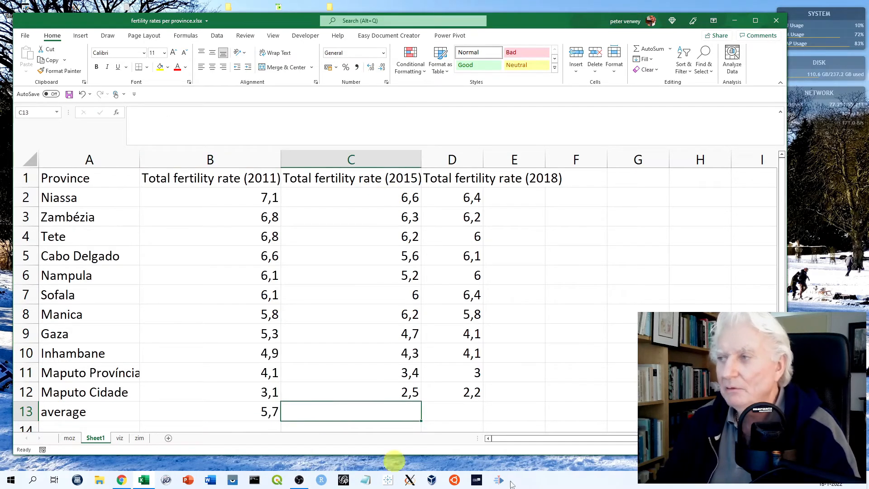
{"action": "left_click", "coordinate": [670, 48]}
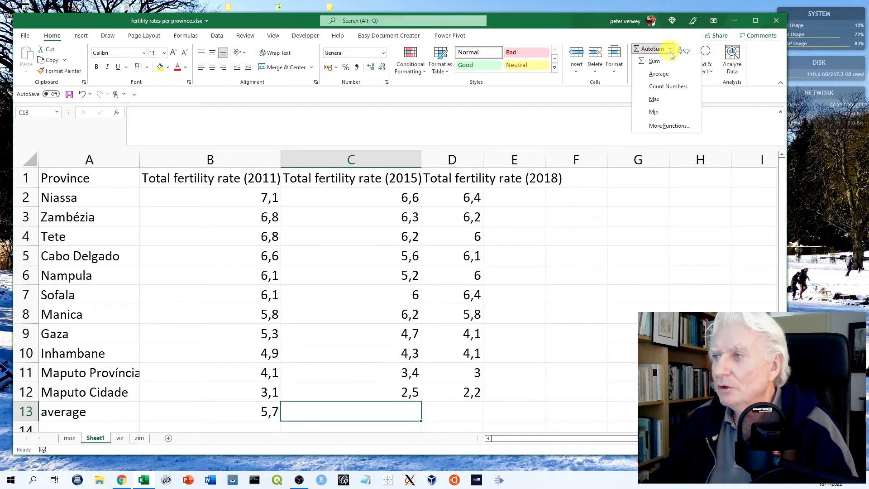
{"action": "left_click", "coordinate": [660, 73]}
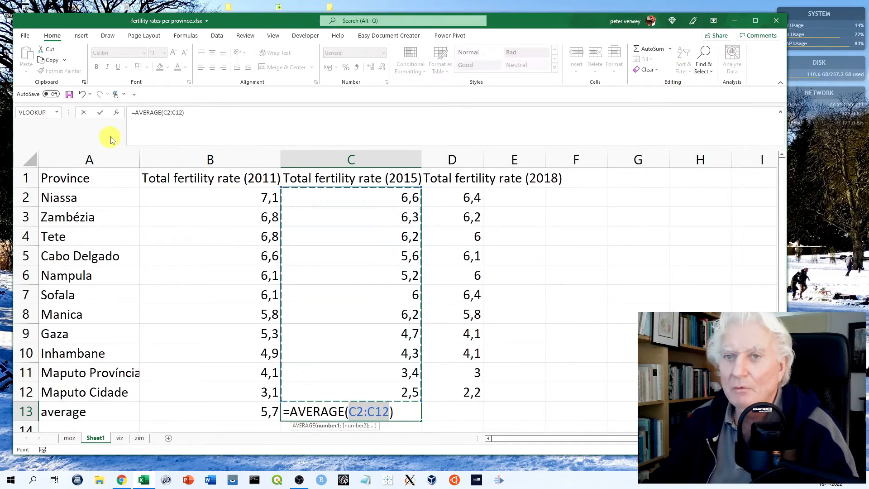
{"action": "left_click", "coordinate": [100, 116]}
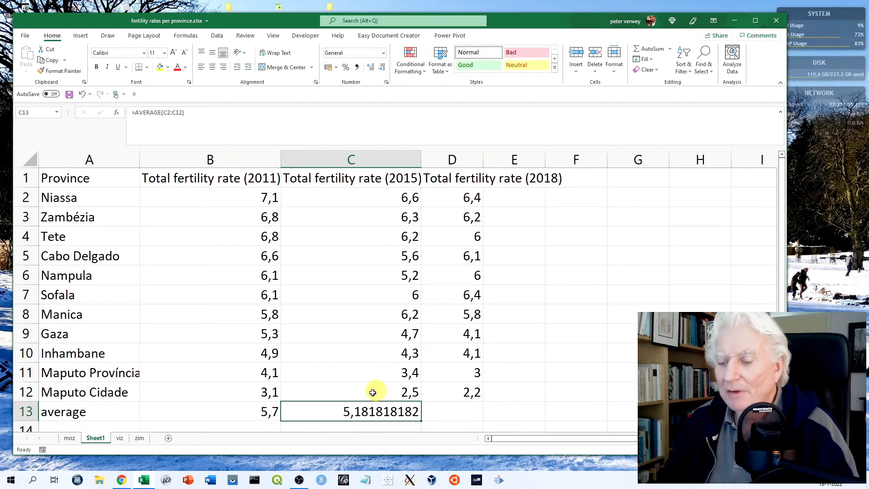
Format the 2015 average in C13 as Number with one decimal place and fill its formula across to D13
{"action": "right_click", "coordinate": [383, 413]}
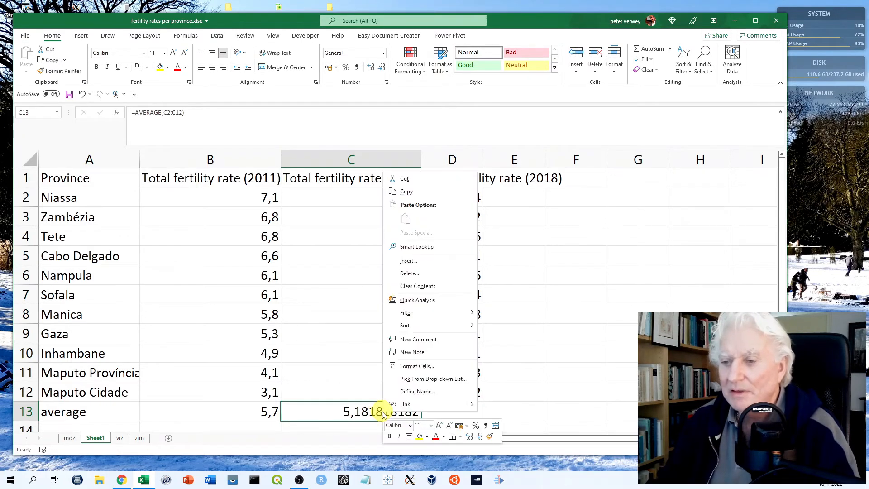
{"action": "left_click", "coordinate": [417, 367]}
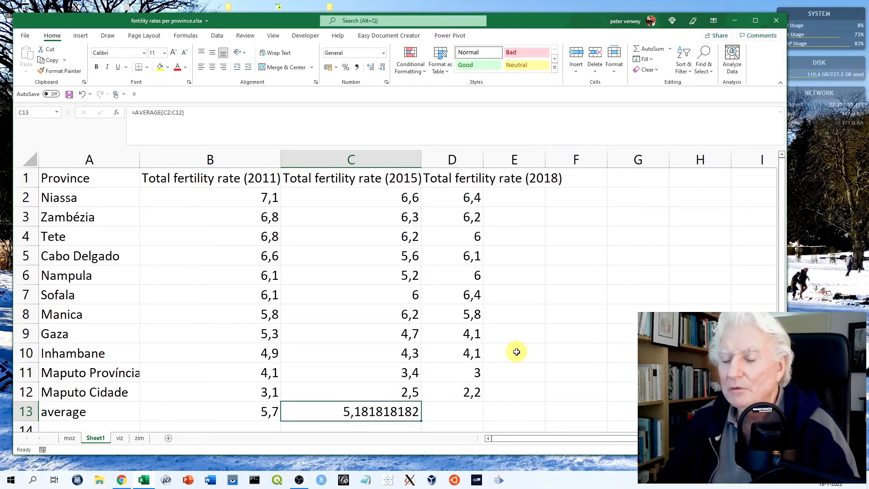
{"action": "left_click", "coordinate": [319, 297]}
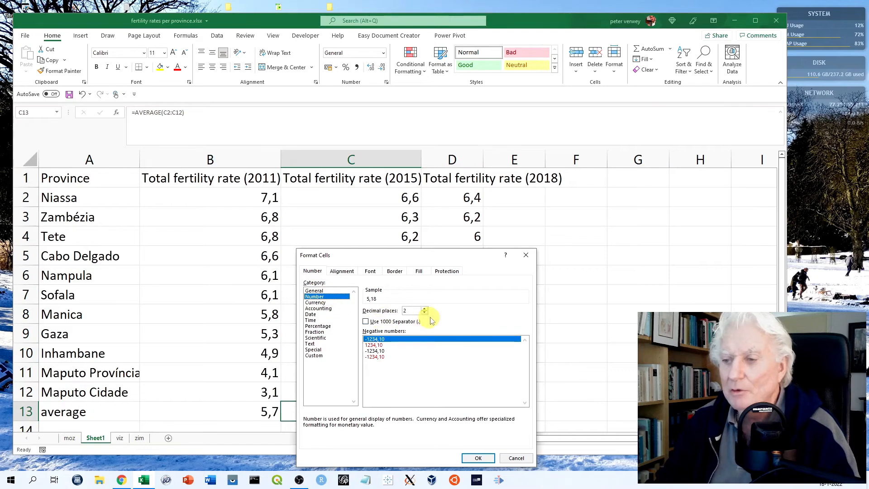
{"action": "left_click", "coordinate": [426, 313]}
{"action": "left_click", "coordinate": [480, 458]}
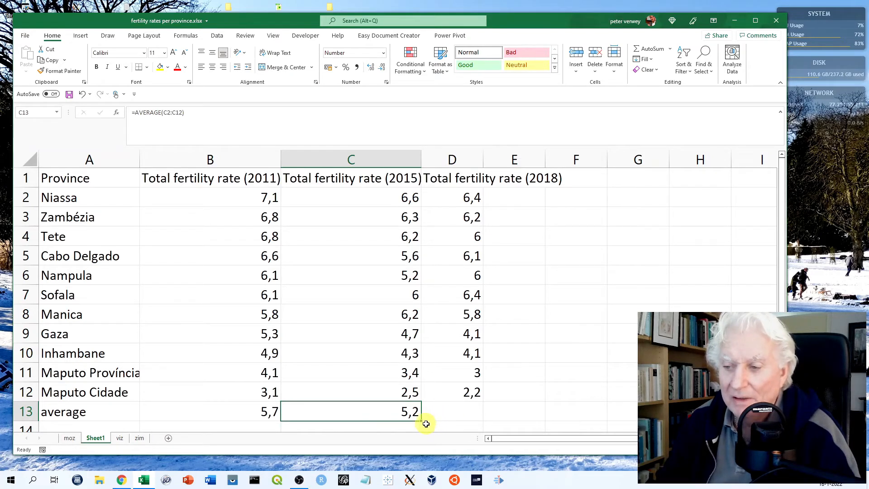
{"action": "left_click_drag", "start_coordinate": [421, 420], "coordinate": [477, 423]}
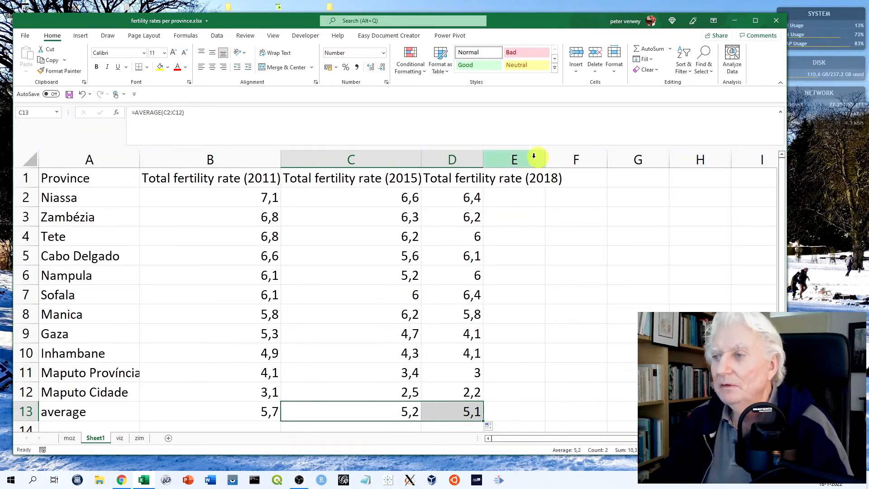
Widen column D to fit its 2018 header and enter the heading "diff" in cell E1
{"action": "left_click", "coordinate": [508, 180]}
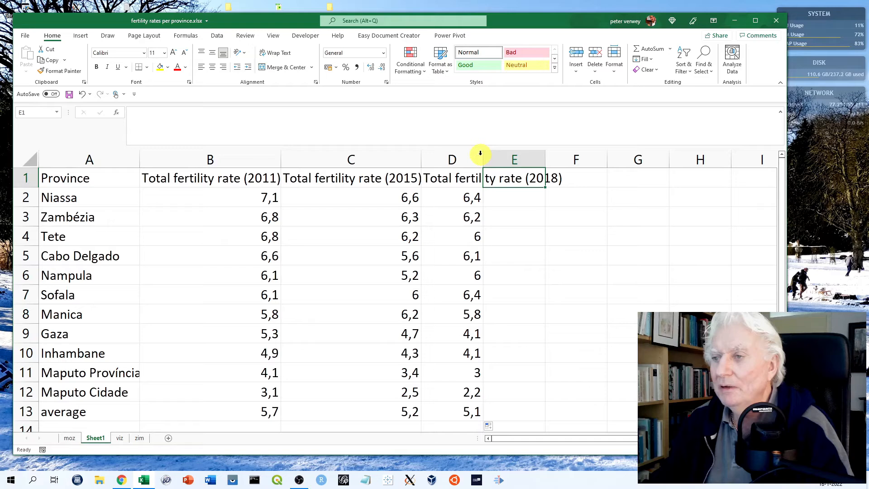
{"action": "left_click_drag", "start_coordinate": [484, 158], "coordinate": [576, 163]}
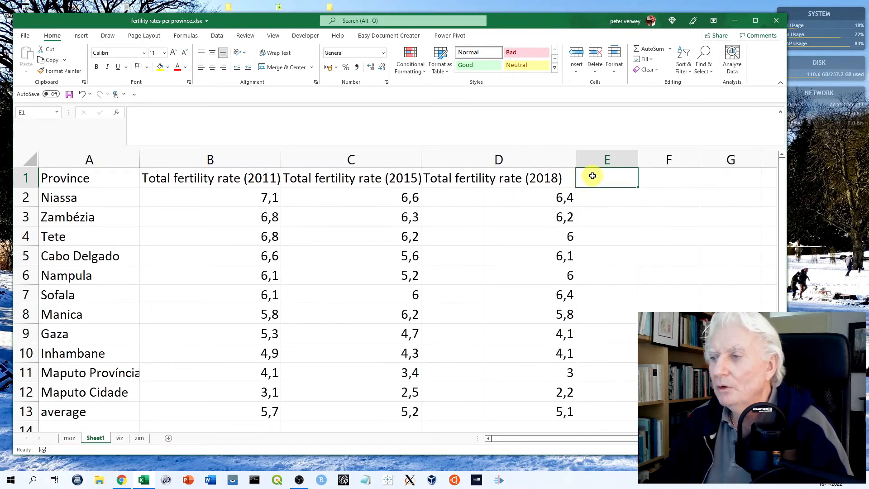
{"action": "type", "text": "diff"}
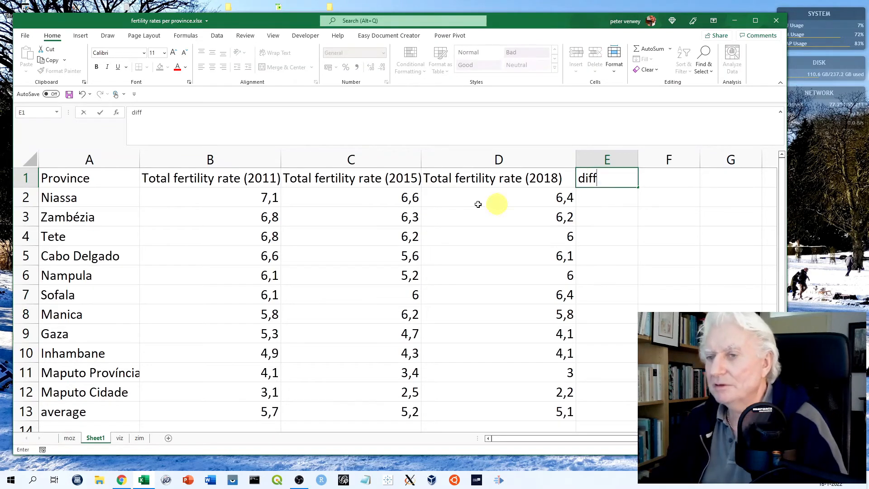
Enter the percentage difference formula =(D2-B2)/D2*100 for Niassa in cell E2
{"action": "left_click", "coordinate": [587, 198]}
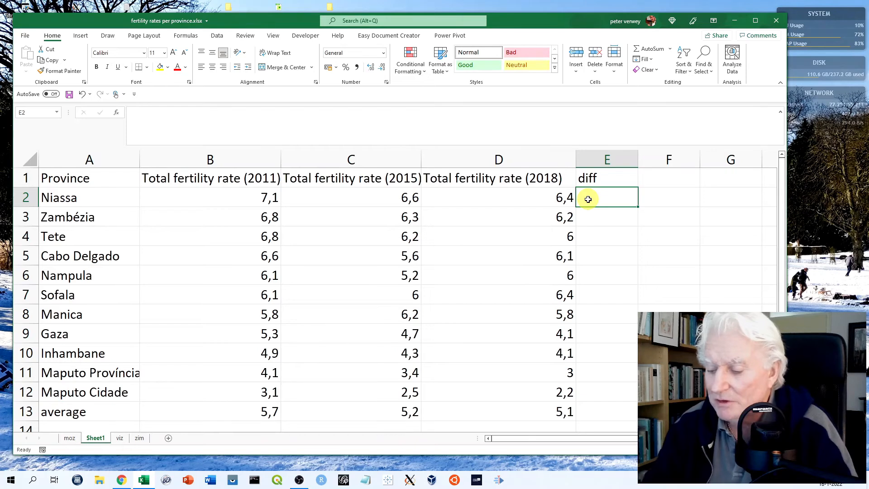
{"action": "type", "text": "="}
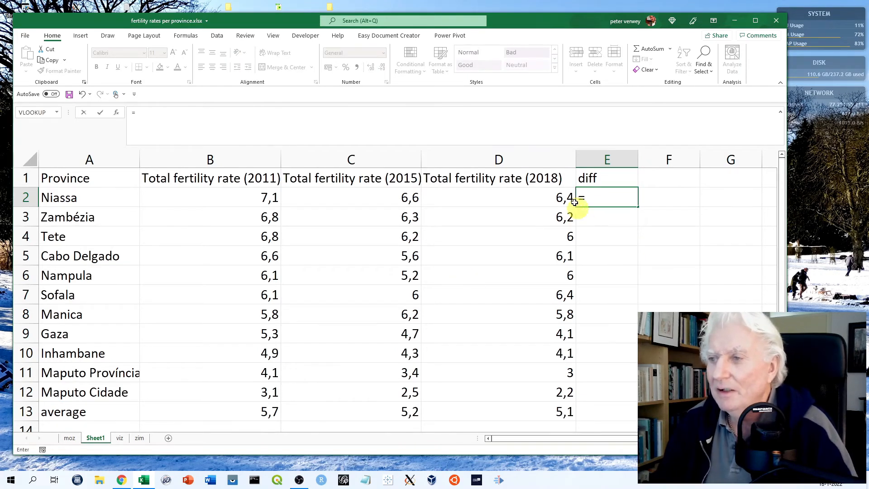
{"action": "left_click", "coordinate": [556, 196]}
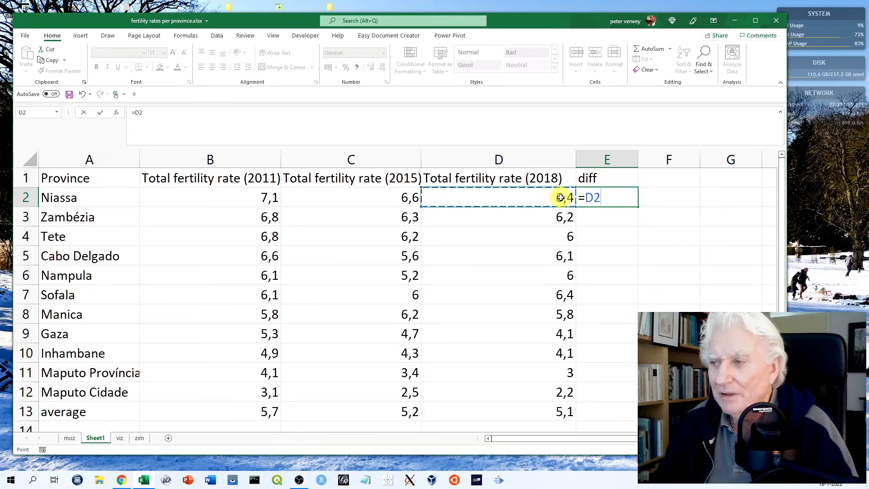
{"action": "type", "text": "-"}
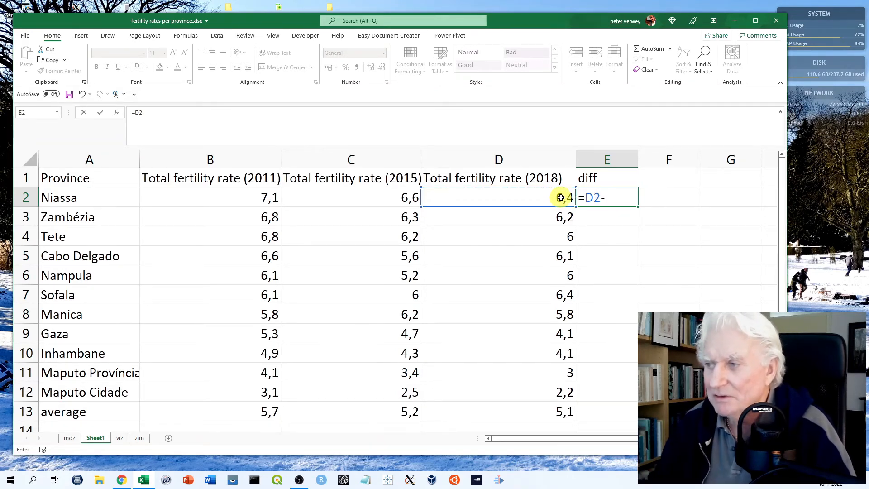
{"action": "left_click", "coordinate": [268, 198]}
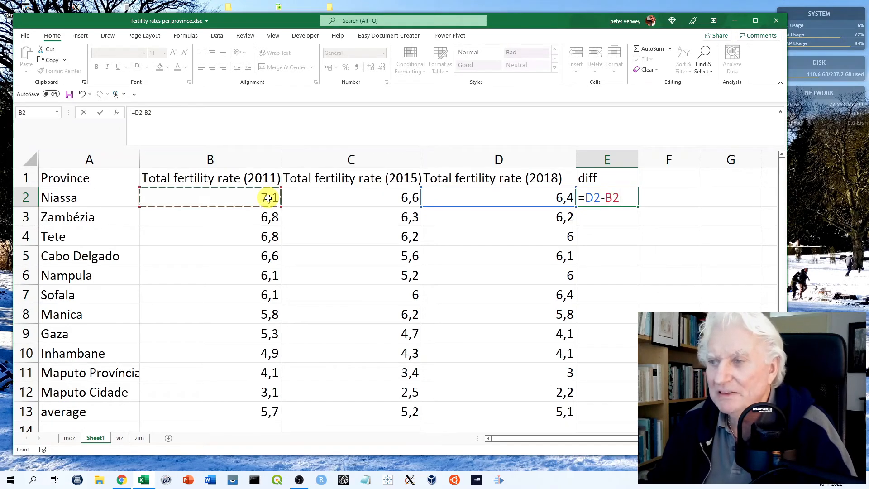
{"action": "left_click", "coordinate": [586, 197]}
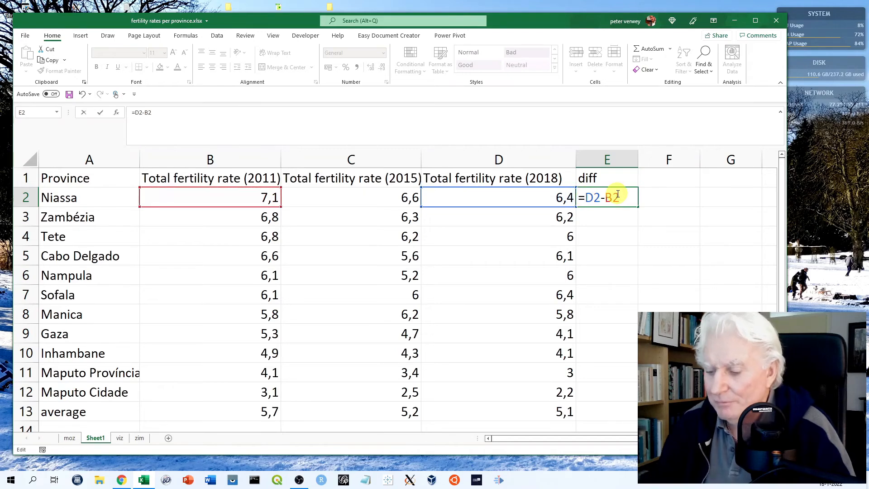
{"action": "type", "text": "("}
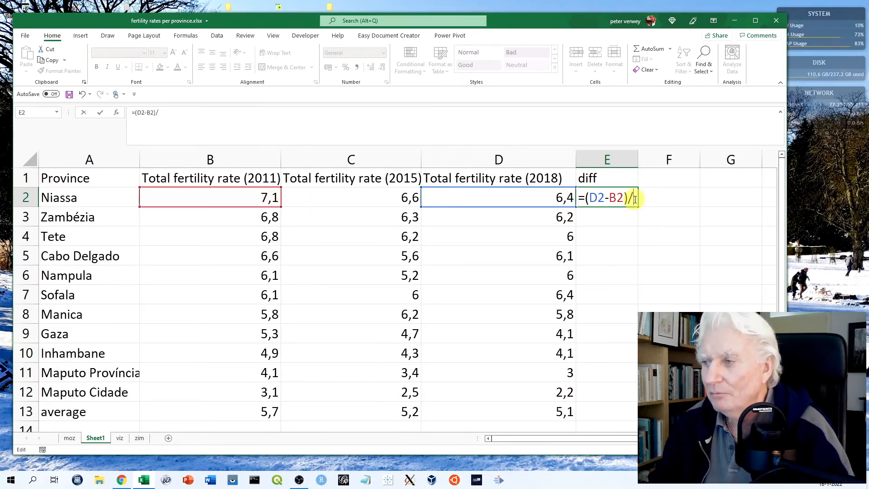
{"action": "left_click", "coordinate": [564, 200]}
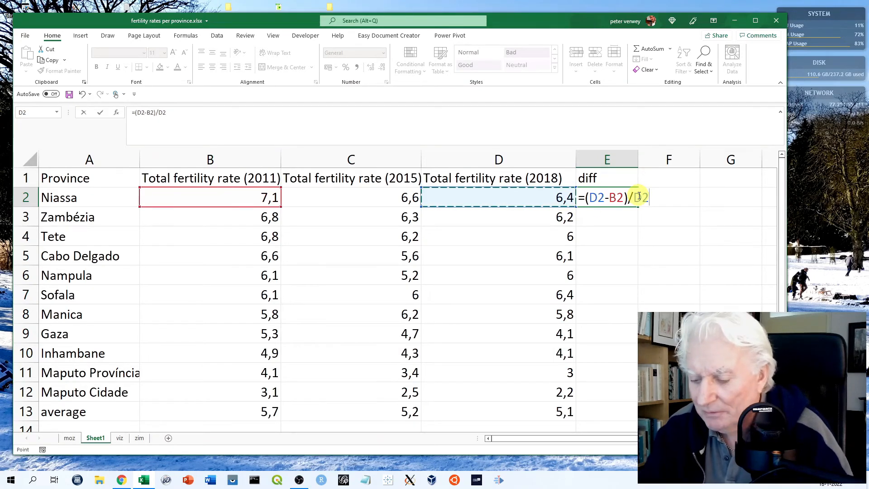
{"action": "type", "text": "*"}
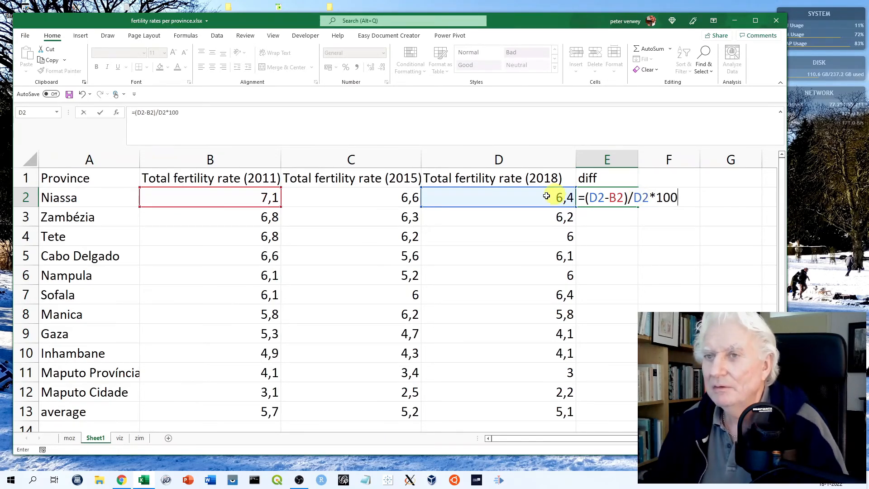
{"action": "left_click", "coordinate": [100, 114]}
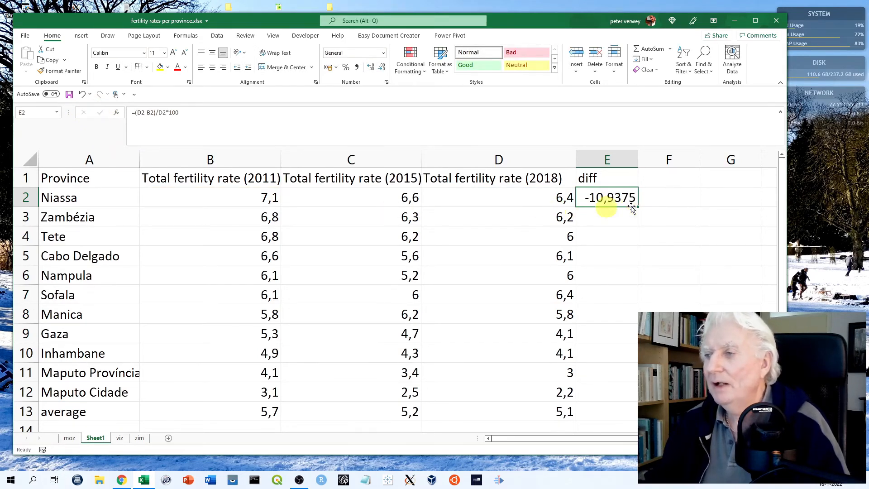
Format the Niassa difference in E2 as Number with 0 decimal places
{"action": "right_click", "coordinate": [611, 199]}
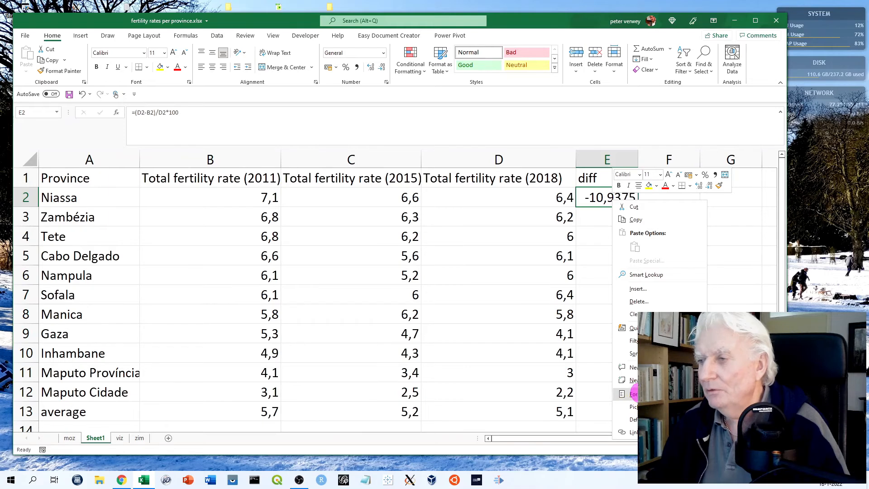
{"action": "left_click", "coordinate": [633, 393]}
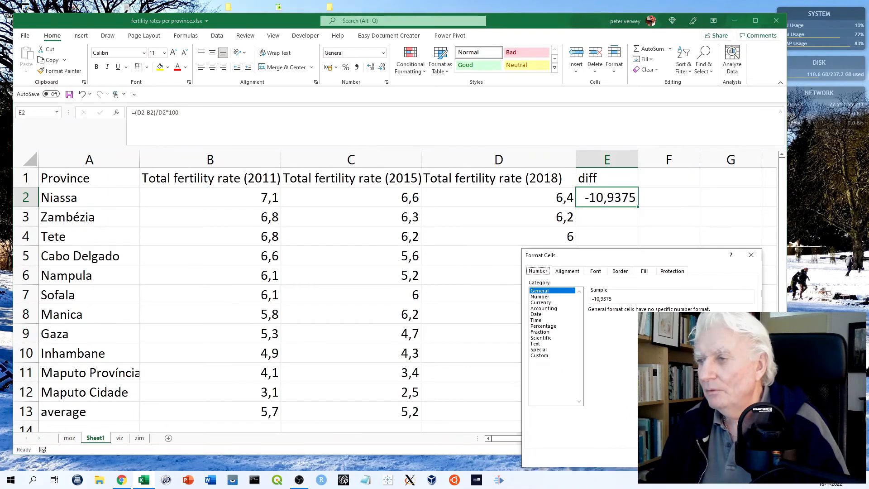
{"action": "left_click", "coordinate": [555, 297]}
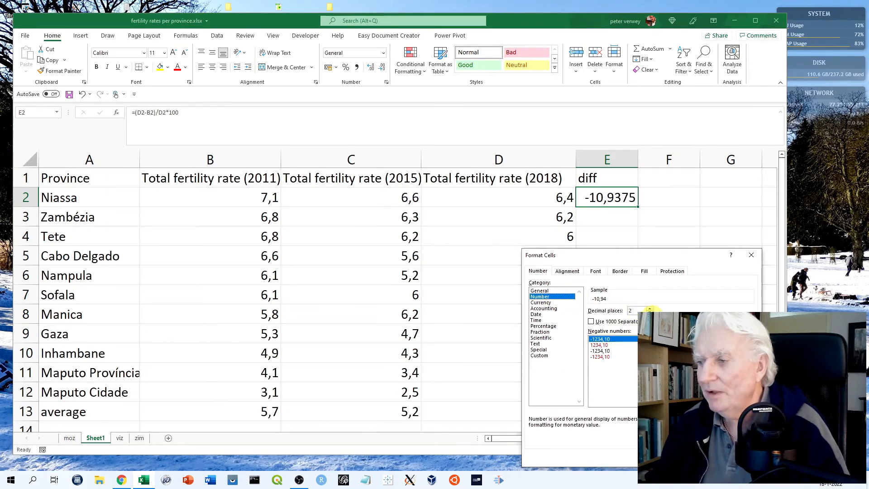
{"action": "left_click", "coordinate": [650, 311]}
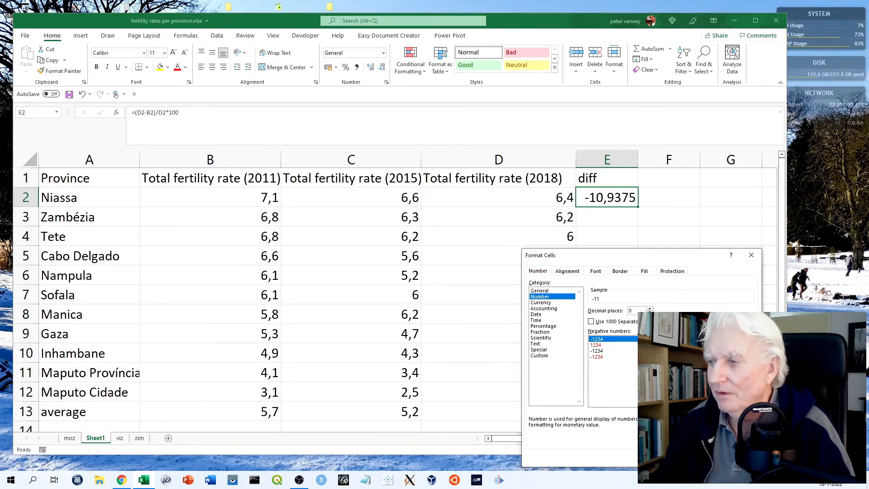
{"action": "key", "text": "Return"}
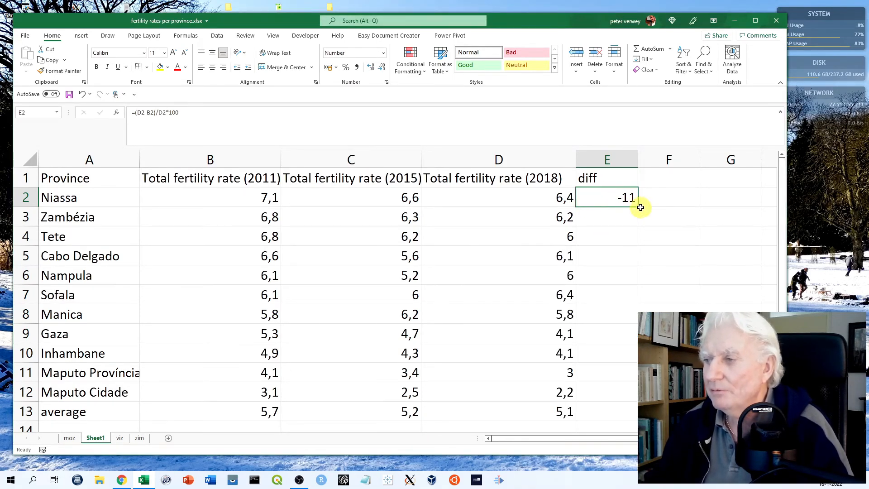
Fill the difference formula from E2 down to E12 for all provinces and clear the selection
{"action": "left_click_drag", "start_coordinate": [638, 207], "coordinate": [625, 396]}
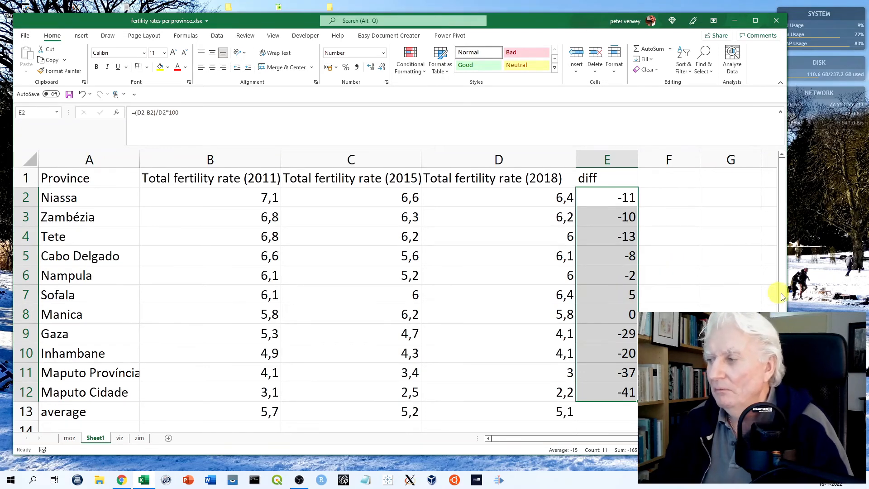
{"action": "left_click_drag", "start_coordinate": [781, 299], "coordinate": [783, 276]}
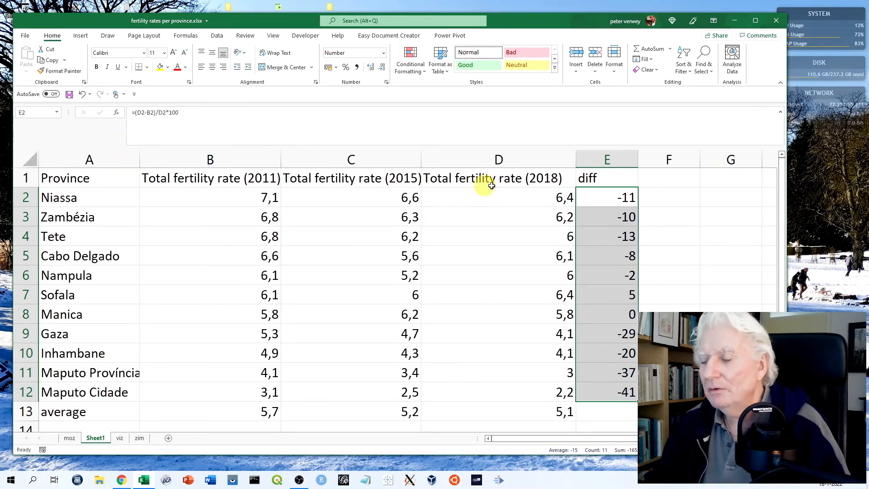
{"action": "left_click", "coordinate": [740, 235]}
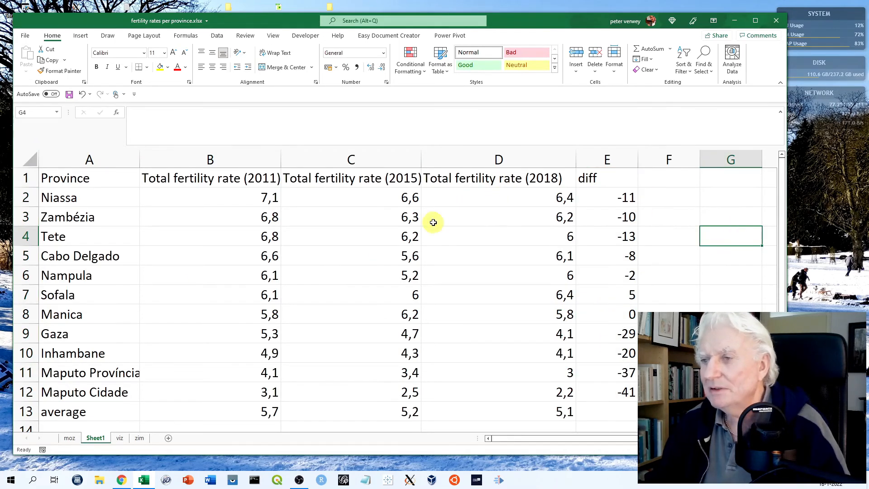
Insert a 2-D clustered column chart of the 2018 fertility rates by province from A1:A12 and D1:D12, and shift it off column E
{"action": "left_click_drag", "start_coordinate": [482, 176], "coordinate": [478, 394]}
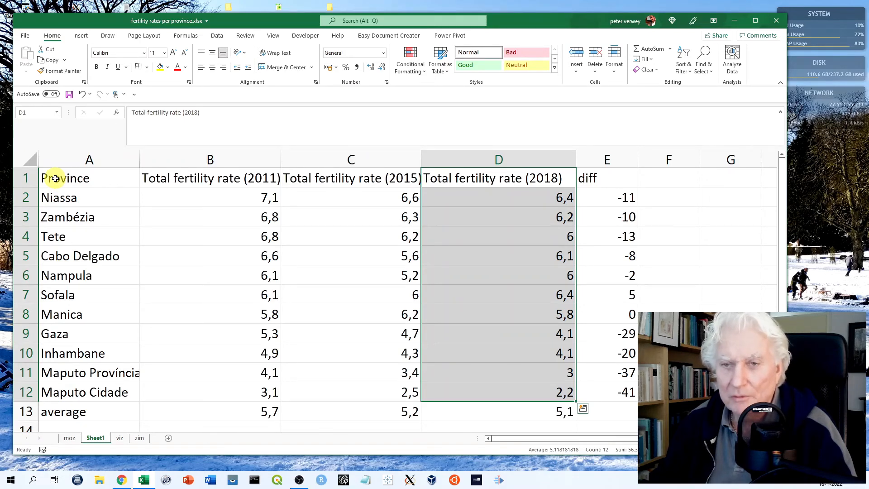
{"action": "left_click_drag", "start_coordinate": [55, 178], "coordinate": [49, 390]}
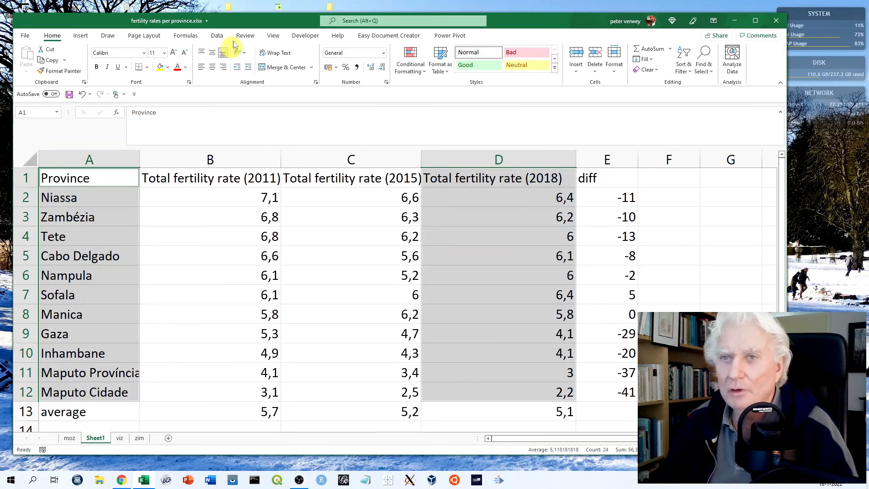
{"action": "left_click", "coordinate": [84, 37]}
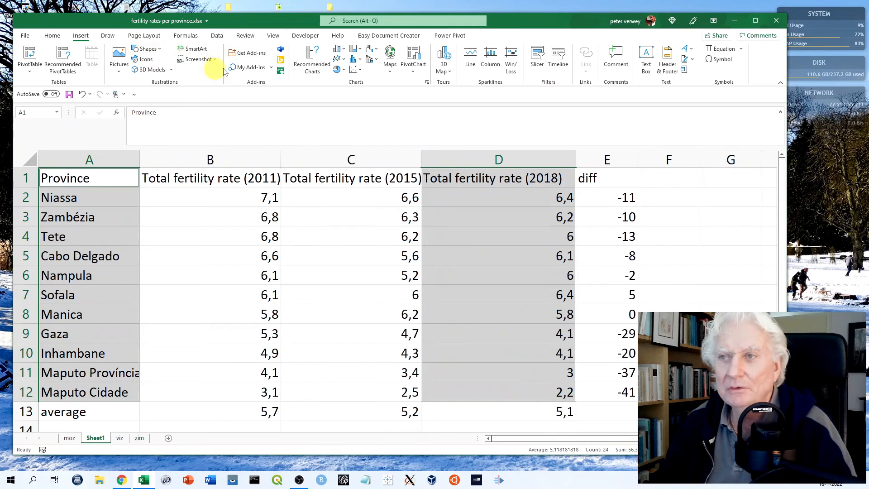
{"action": "left_click", "coordinate": [343, 50]}
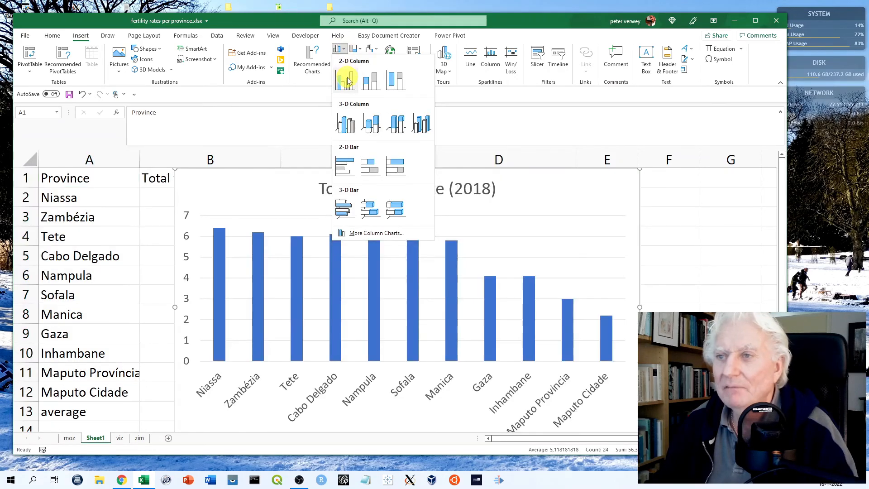
{"action": "left_click", "coordinate": [345, 79]}
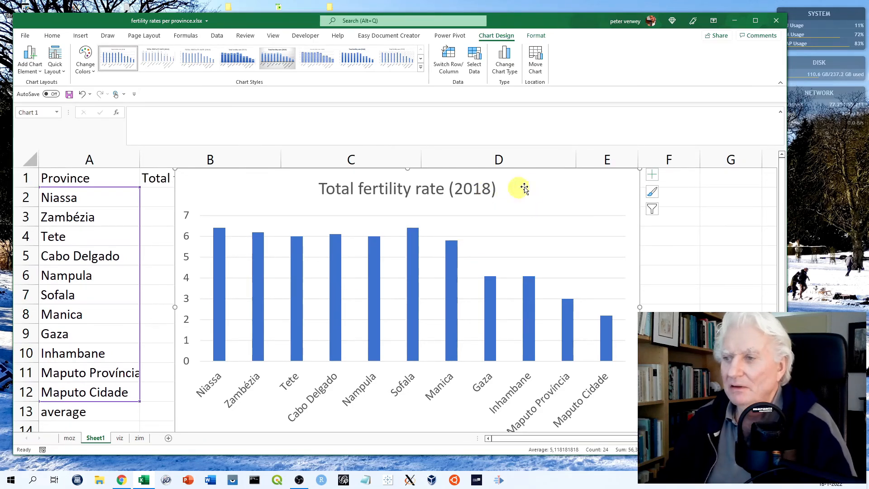
{"action": "mouse_move", "coordinate": [544, 198]}
{"action": "left_mouse_down"}
{"action": "mouse_move", "coordinate": [456, 231]}
{"action": "mouse_move", "coordinate": [466, 240]}
{"action": "mouse_move", "coordinate": [479, 232]}
{"action": "mouse_move", "coordinate": [481, 200]}
{"action": "left_mouse_up"}
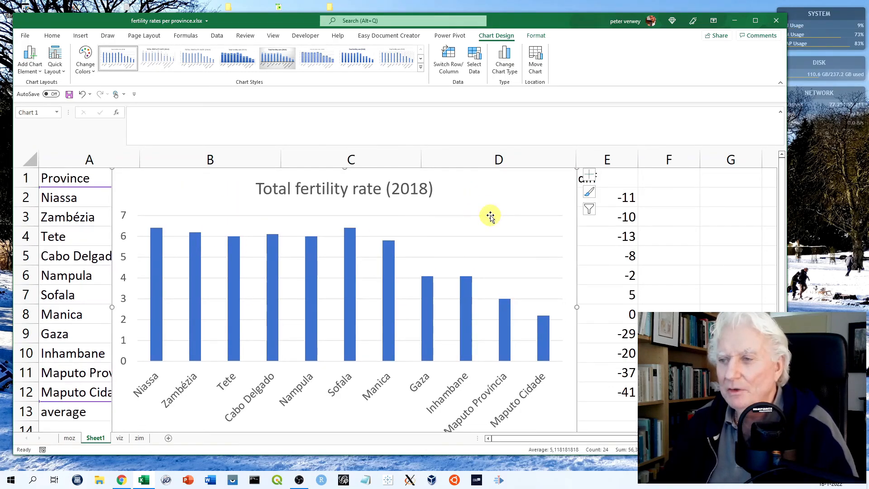
Examine the file formats offered for saving the 2018 chart as a picture, and leave without saving
{"action": "right_click", "coordinate": [475, 198]}
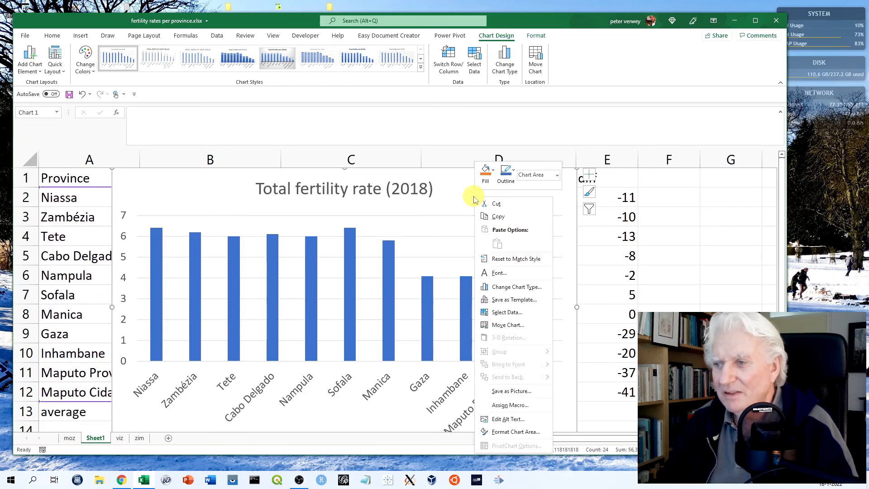
{"action": "left_click", "coordinate": [504, 392]}
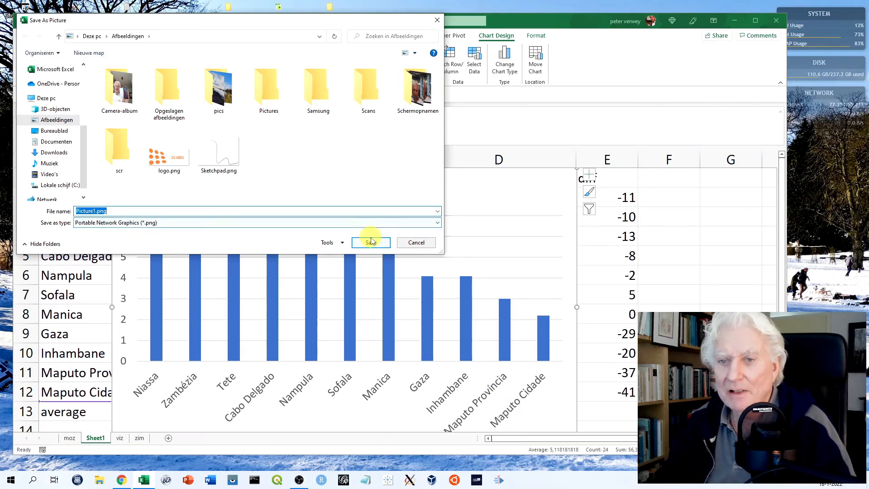
{"action": "left_click", "coordinate": [437, 223]}
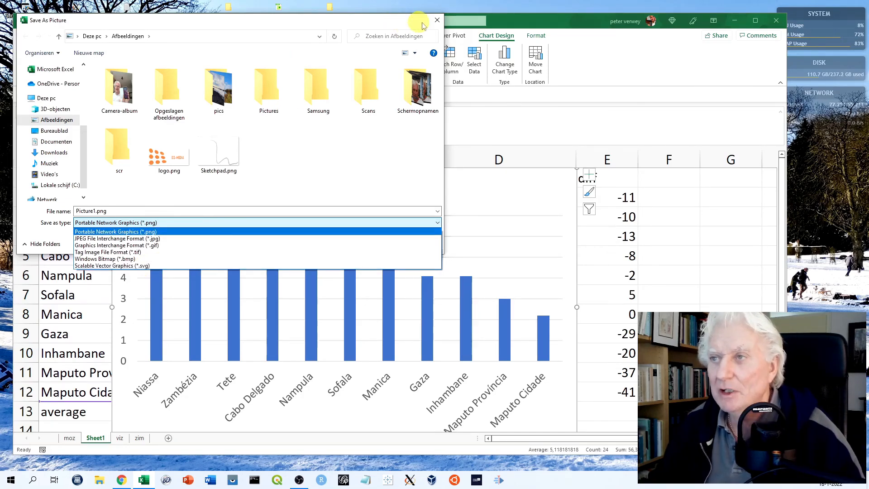
{"action": "left_click", "coordinate": [437, 20]}
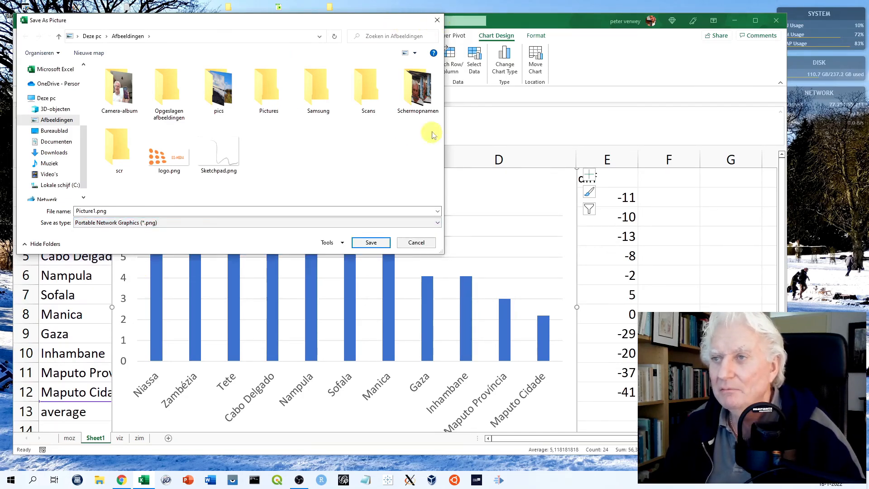
{"action": "left_click", "coordinate": [415, 244]}
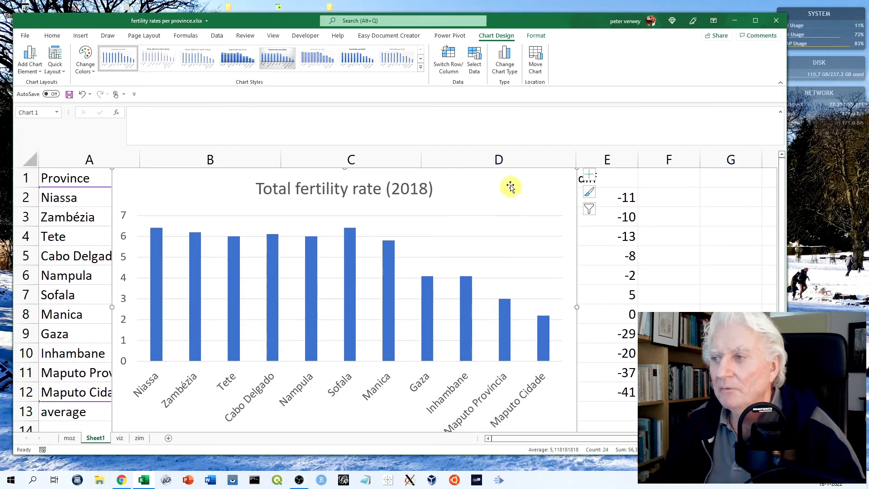
Move the 2018 fertility rate chart down the sheet, delete it and clear the cell selection
{"action": "left_click_drag", "start_coordinate": [501, 191], "coordinate": [560, 417]}
{"action": "left_click_drag", "start_coordinate": [182, 193], "coordinate": [208, 443]}
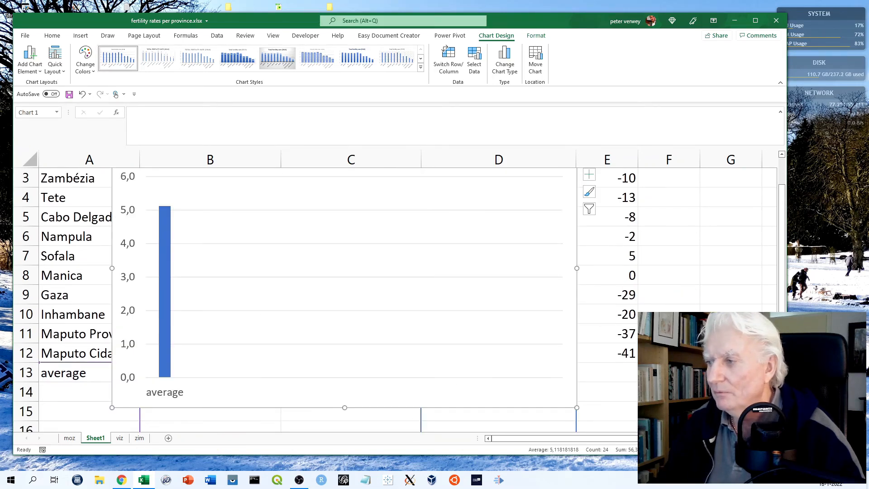
{"action": "scroll", "coordinate": [769, 246], "scroll_direction": "up", "scroll_amount": 1}
{"action": "left_click", "coordinate": [214, 204]}
{"action": "left_click_drag", "start_coordinate": [214, 204], "coordinate": [253, 269]}
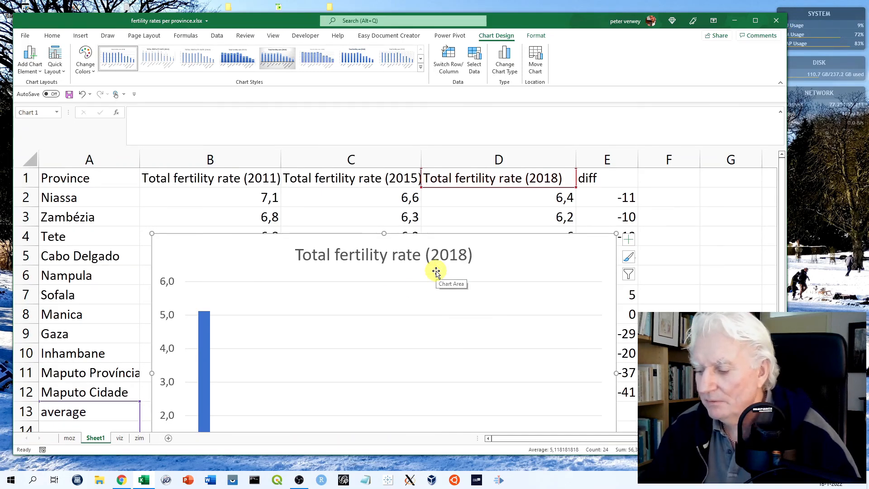
{"action": "key", "text": "Delete"}
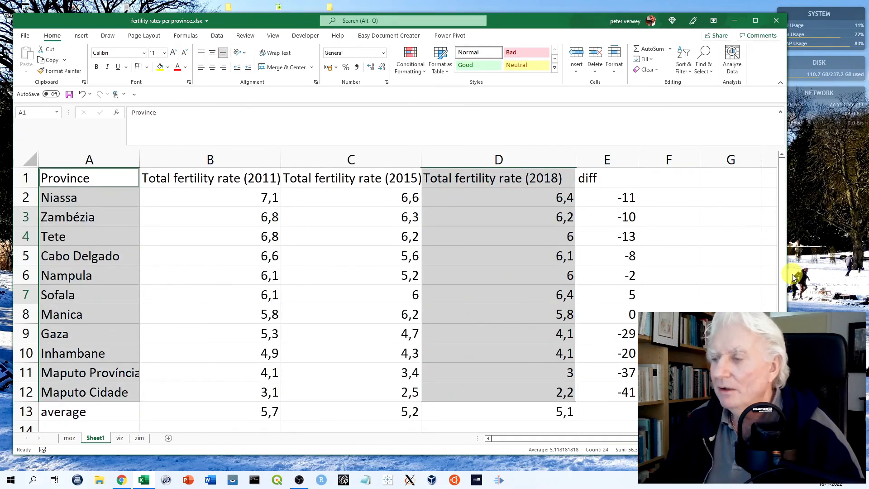
{"action": "left_click", "coordinate": [745, 213]}
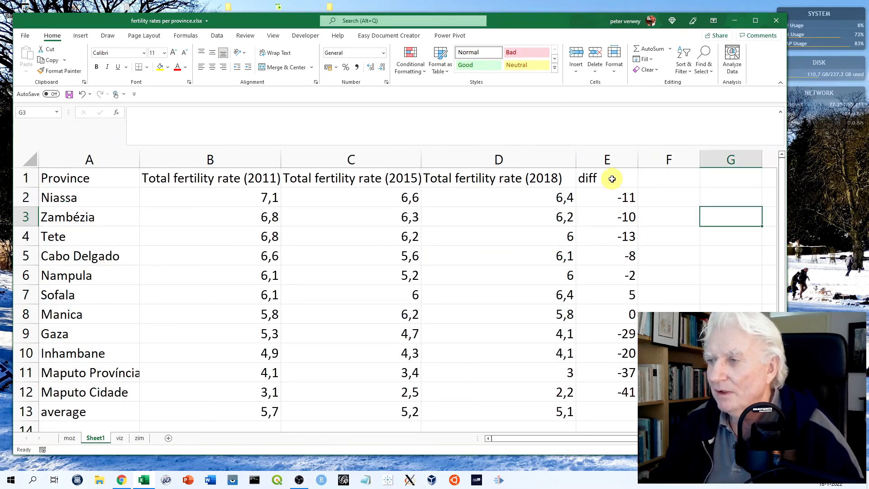
Insert a 2-D clustered column chart of the diff values by province from A1:A12 and E1:E12, and move it down to uncover the upper rows
{"action": "left_click_drag", "start_coordinate": [612, 179], "coordinate": [613, 387]}
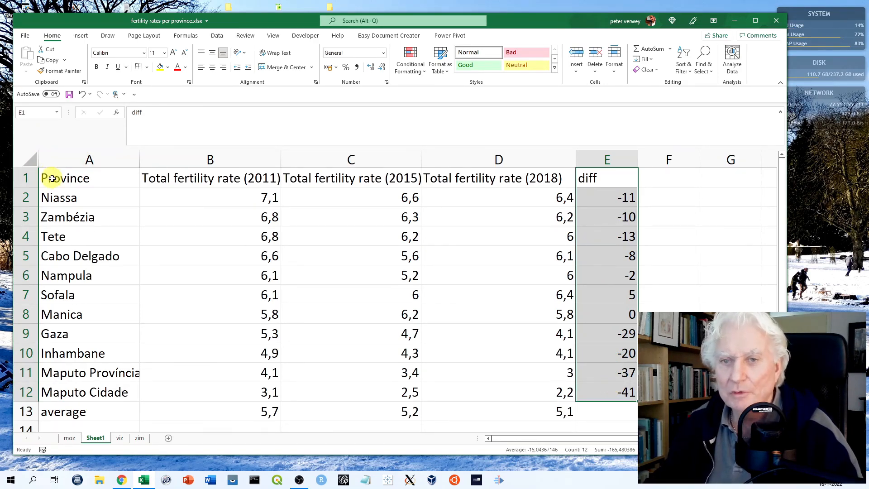
{"action": "left_click_drag", "start_coordinate": [53, 178], "coordinate": [41, 394]}
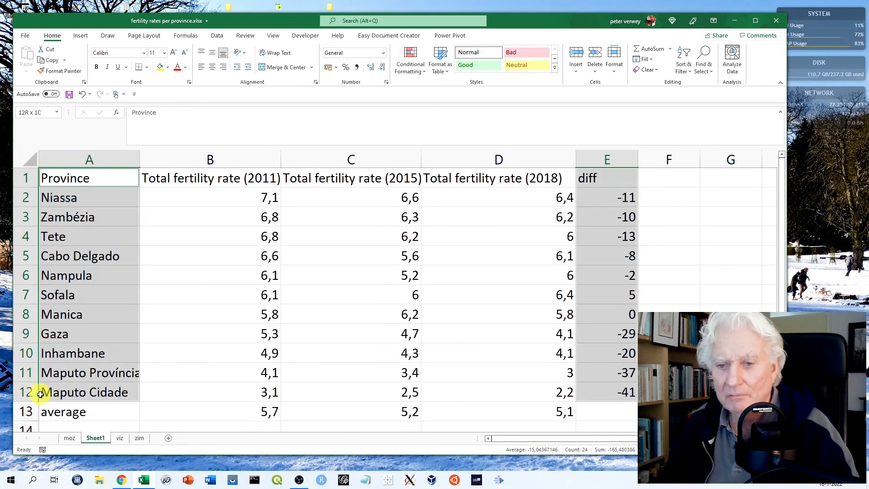
{"action": "left_click", "coordinate": [80, 36]}
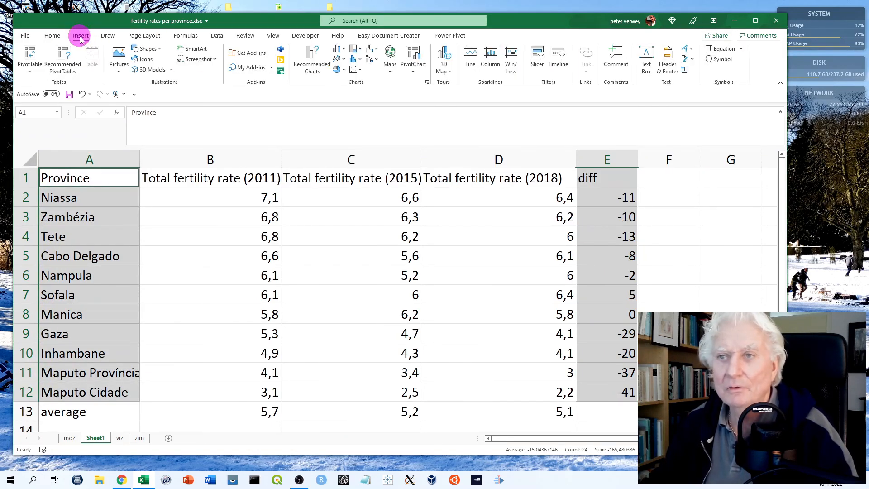
{"action": "left_click", "coordinate": [340, 51]}
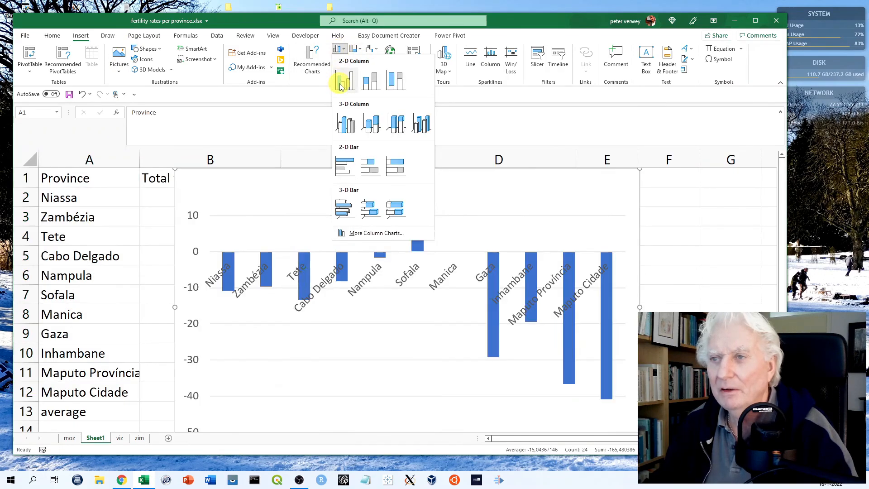
{"action": "left_click", "coordinate": [343, 81]}
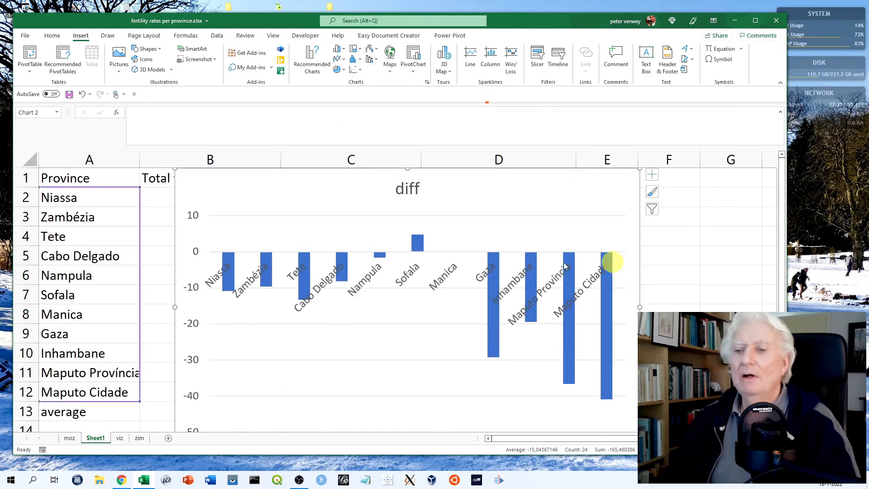
{"action": "left_click_drag", "start_coordinate": [438, 192], "coordinate": [534, 307]}
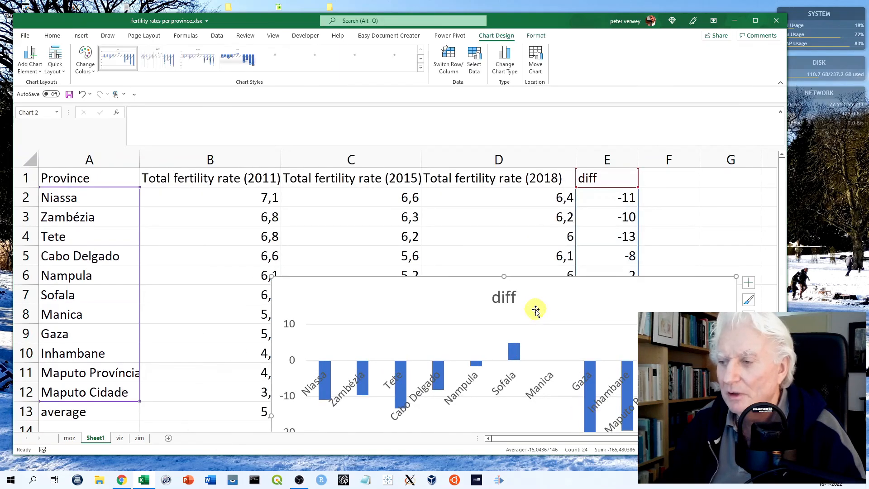